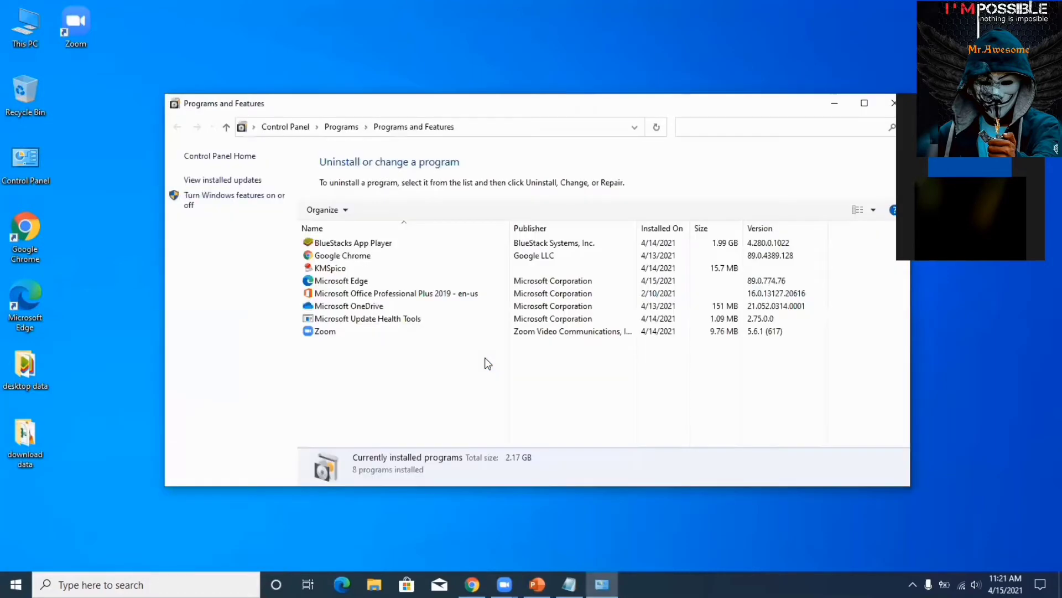
Select Microsoft Office Professional Plus 2019 in the Programs and Features list.
click(332, 293)
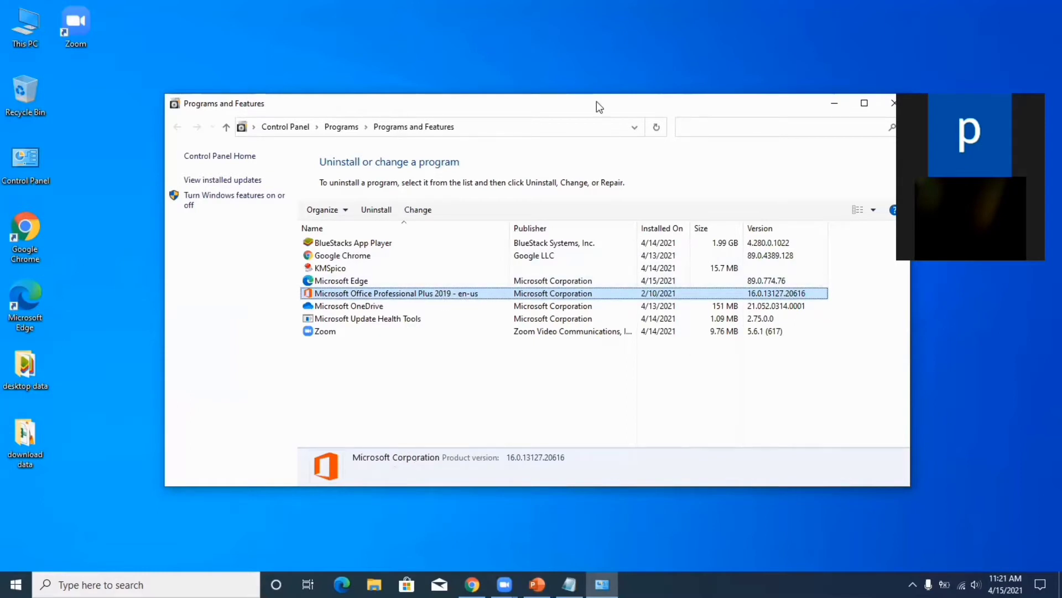
Close Programs and Features and launch Outlook by running 'outlook' from the Run box.
drag(597, 101, 511, 92)
click(818, 95)
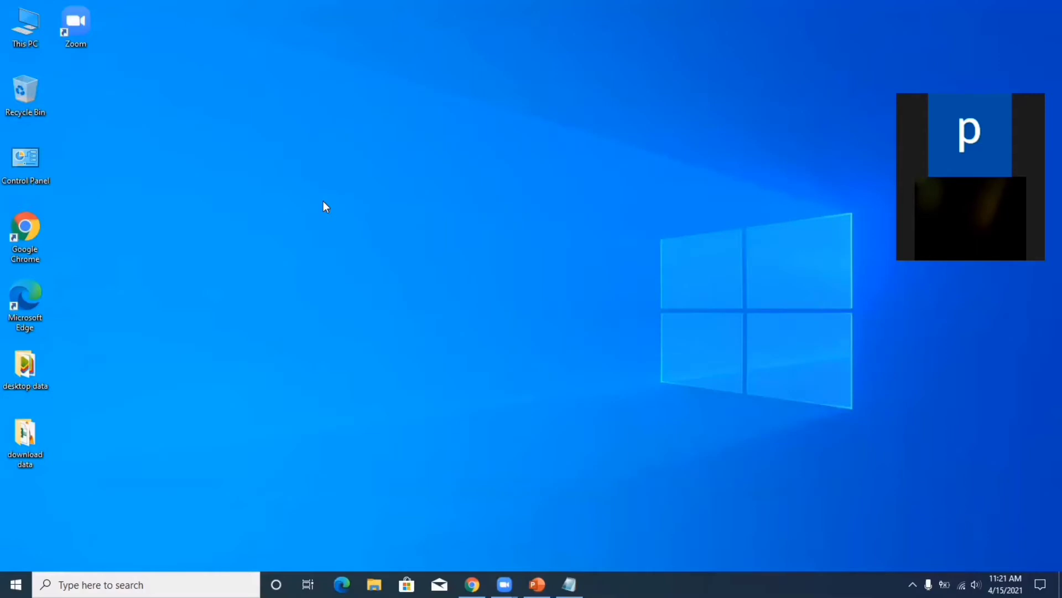
key(super+r)
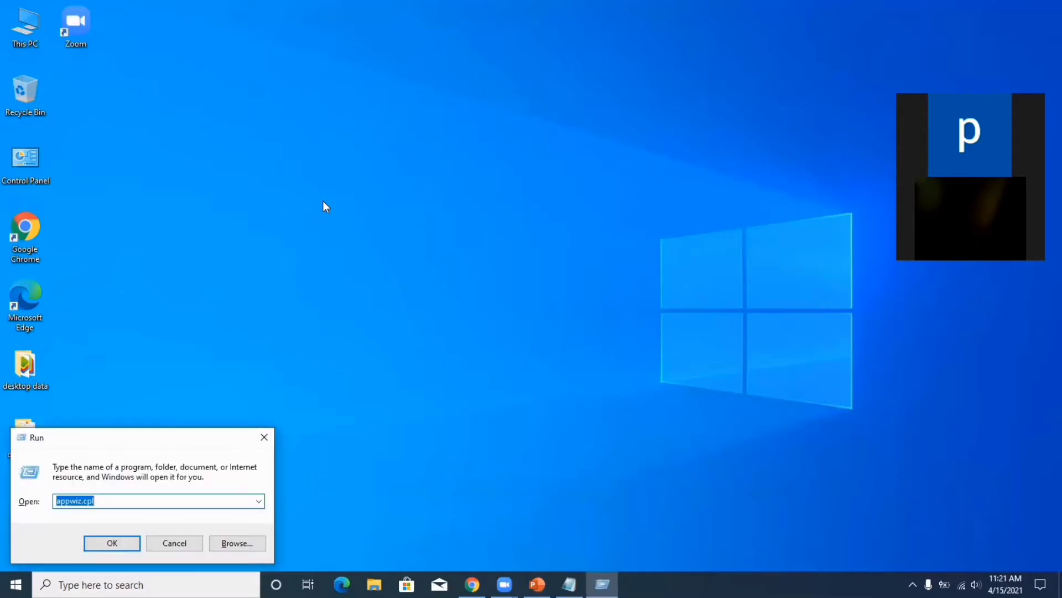
text(outlook)
key(Return)
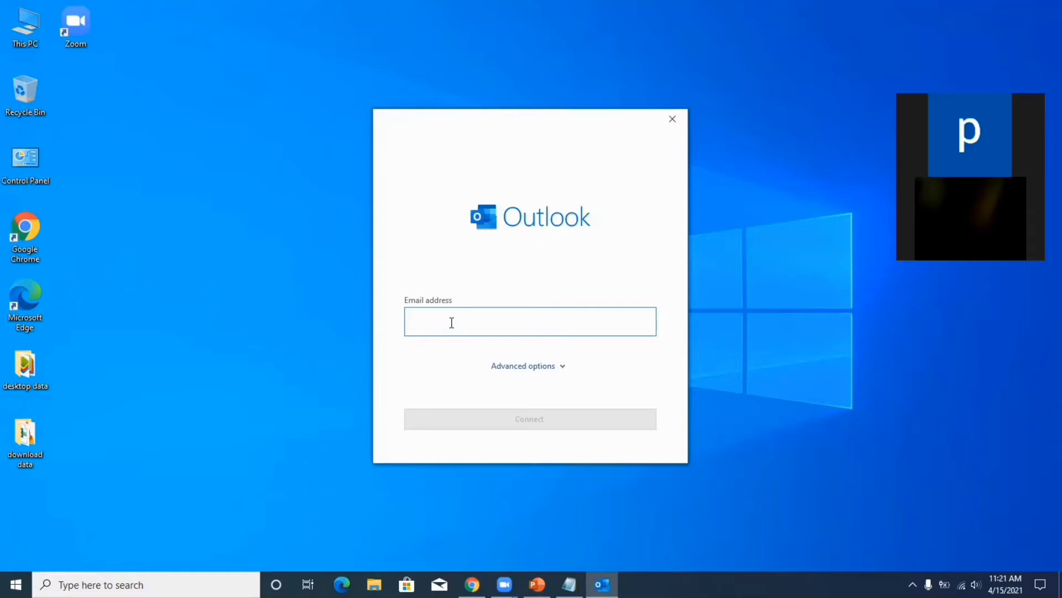
Enter the Gmail address, tick manual account setup under Advanced options, and connect.
text(youremail@gm)
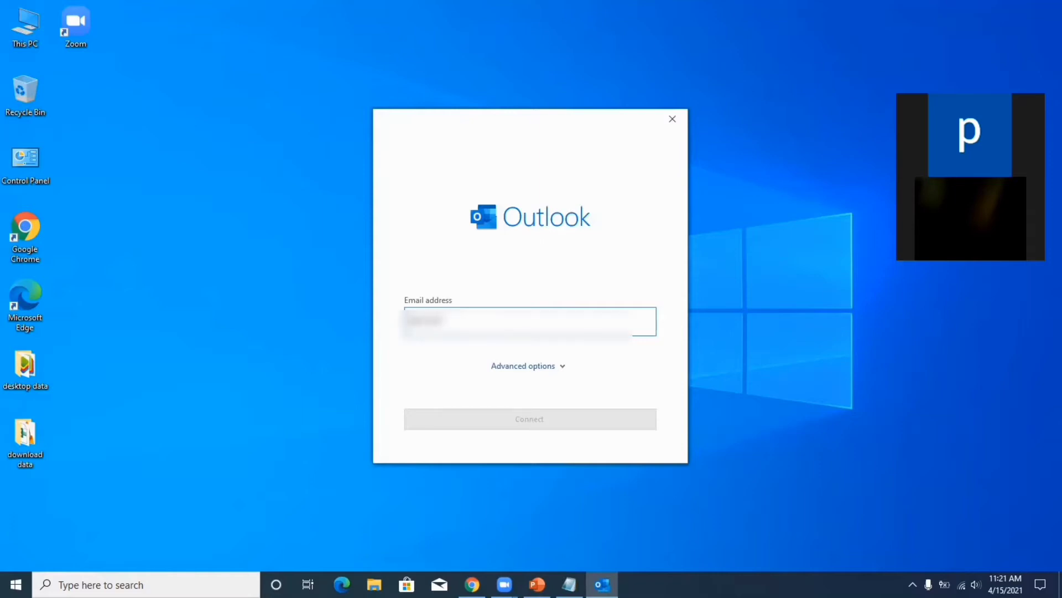
text(ail.com)
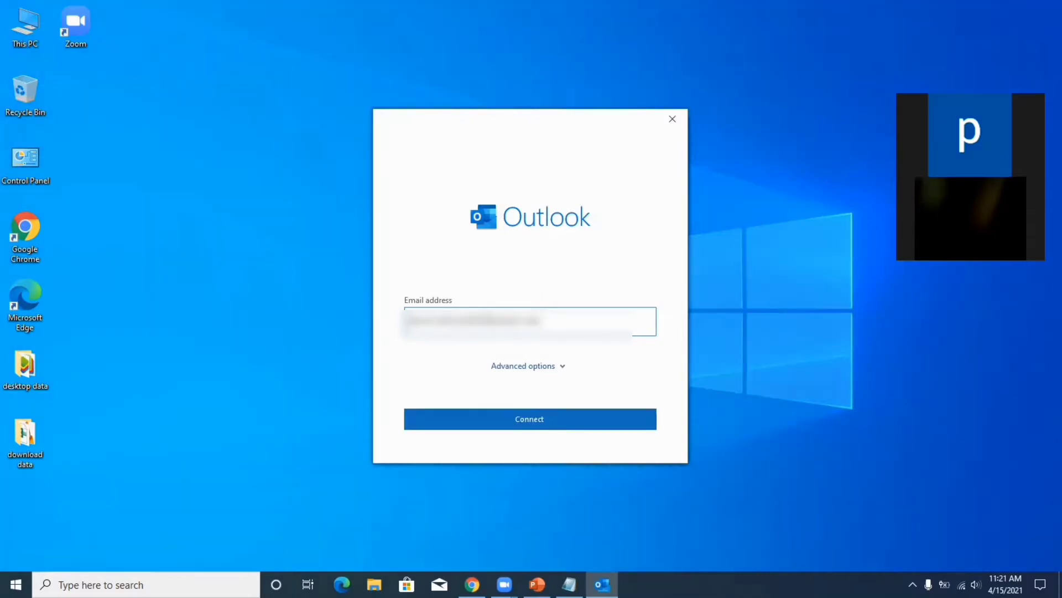
click(529, 367)
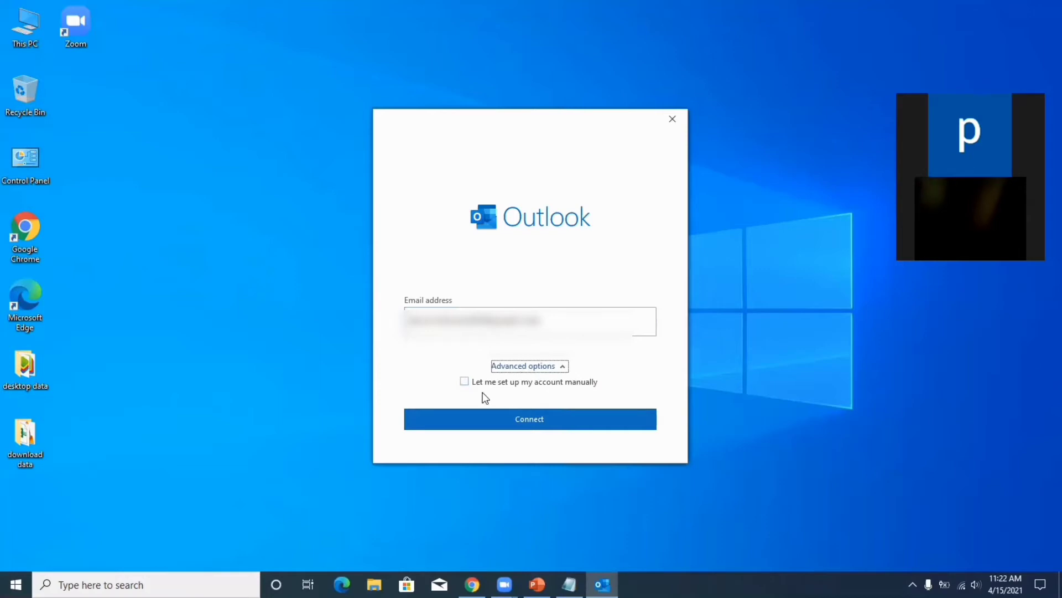
click(465, 382)
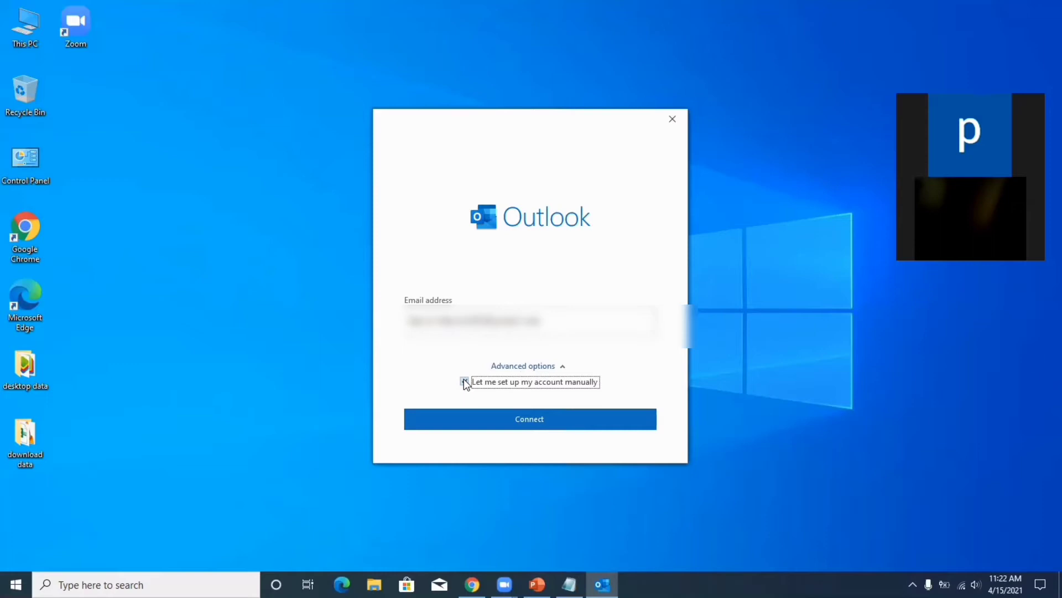
click(464, 381)
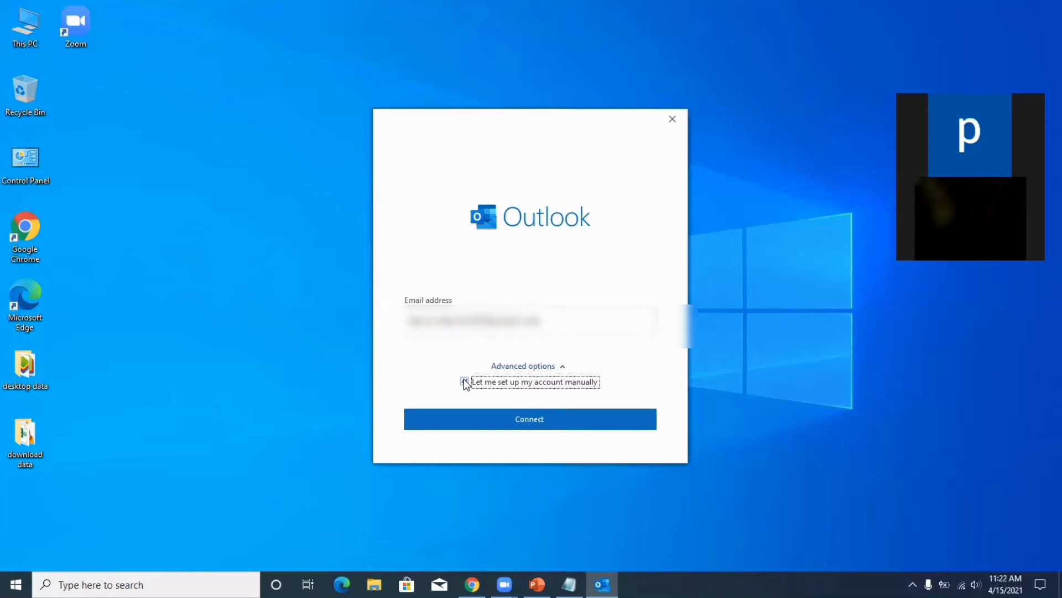
click(504, 421)
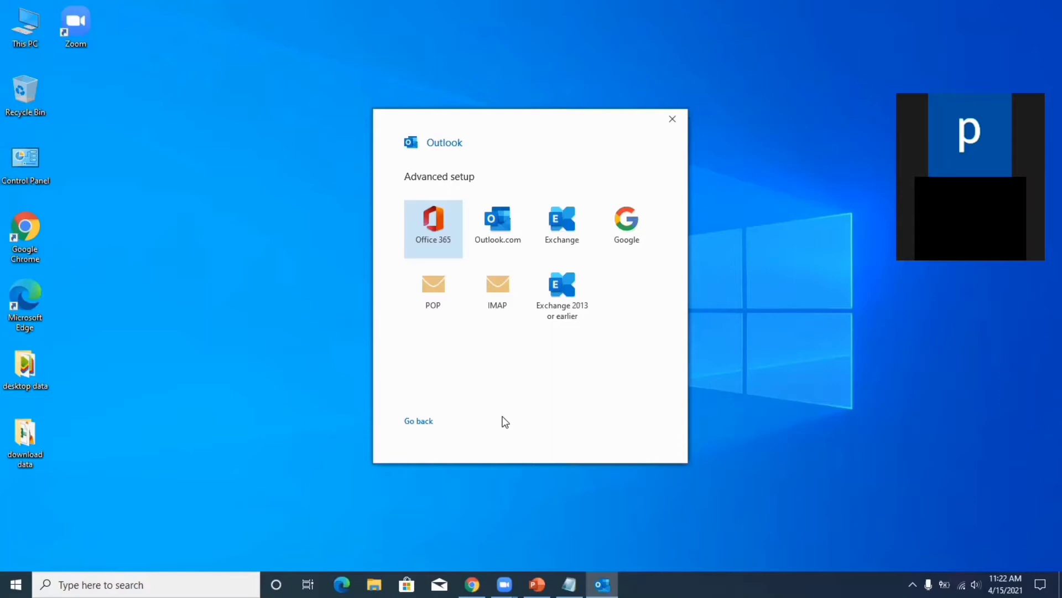
Choose POP as the account type and continue to its settings.
click(427, 305)
click(440, 299)
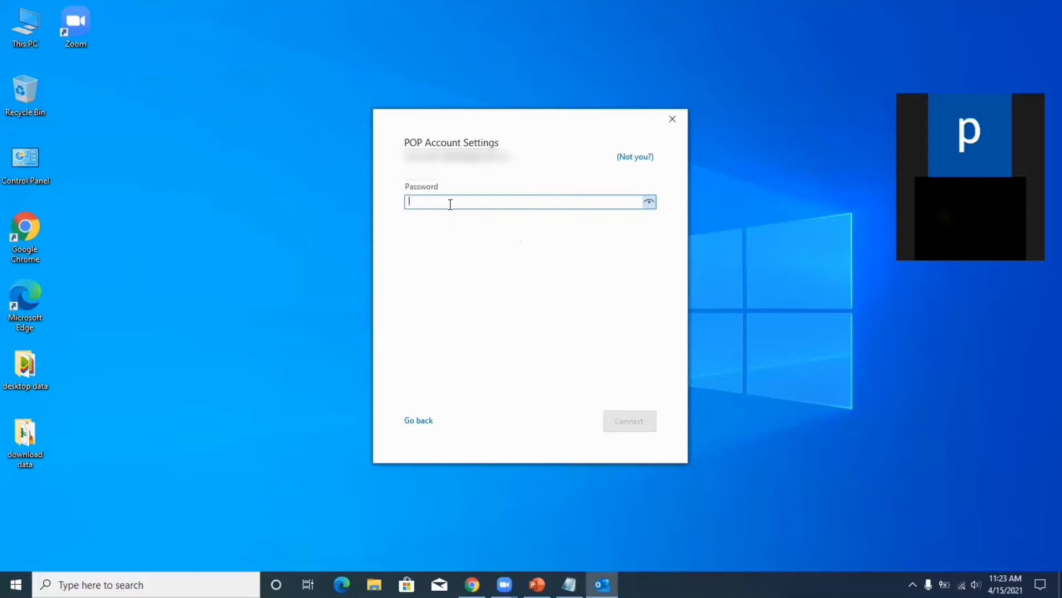
Enter the account password and connect, accepting the Internet Email password prompt.
text(*******)
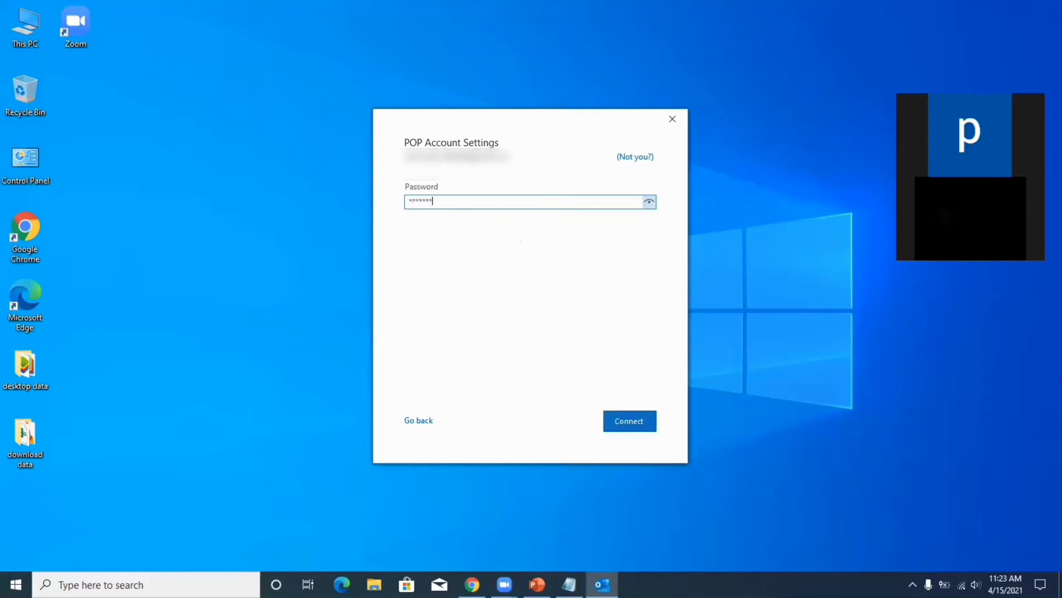
text(****)
click(636, 424)
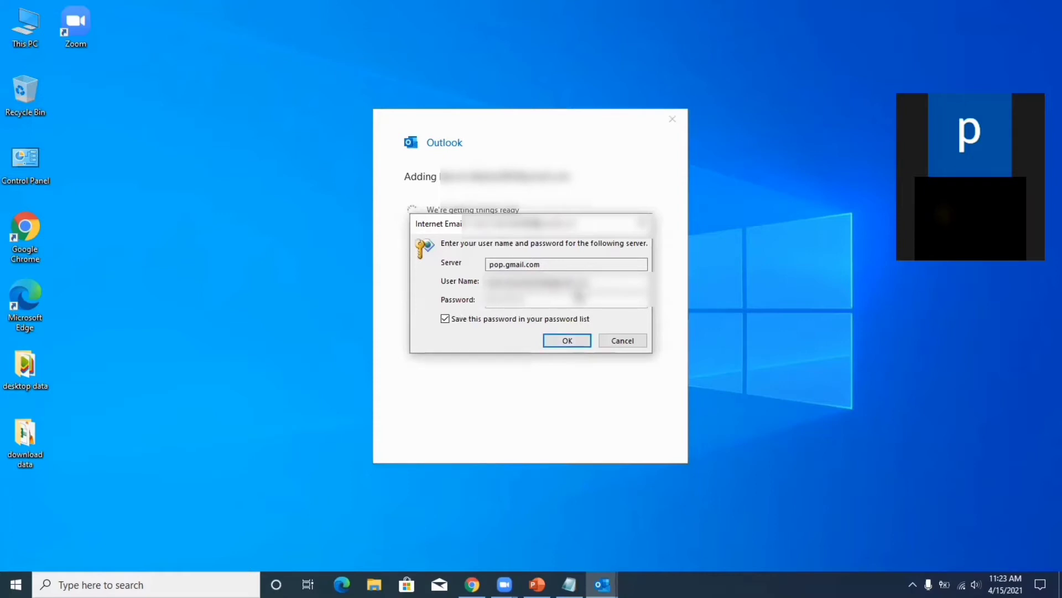
click(567, 341)
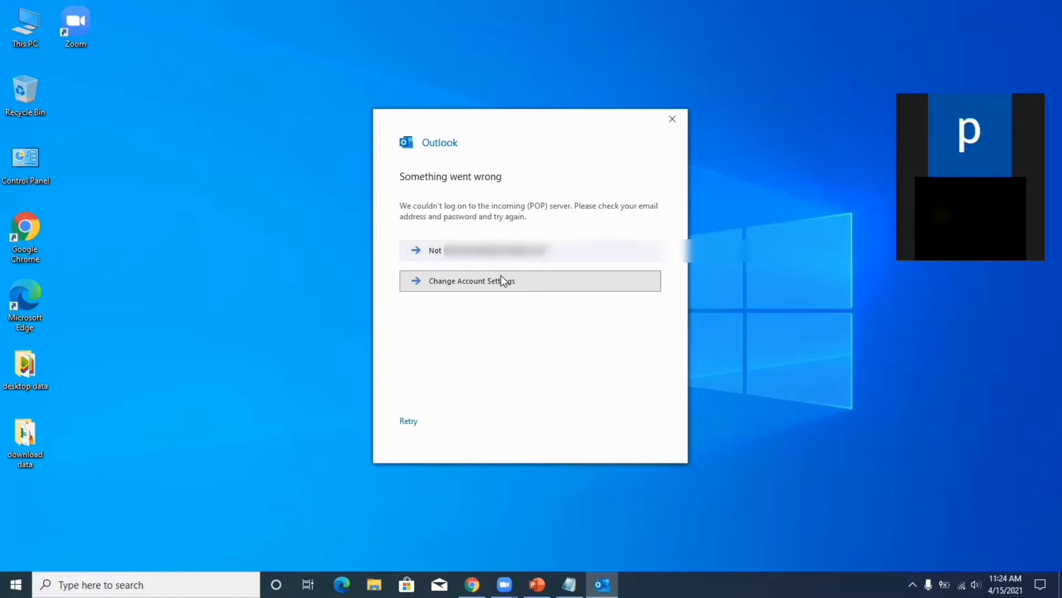
Open Change Account Settings to view the POP and SMTP server settings.
click(498, 291)
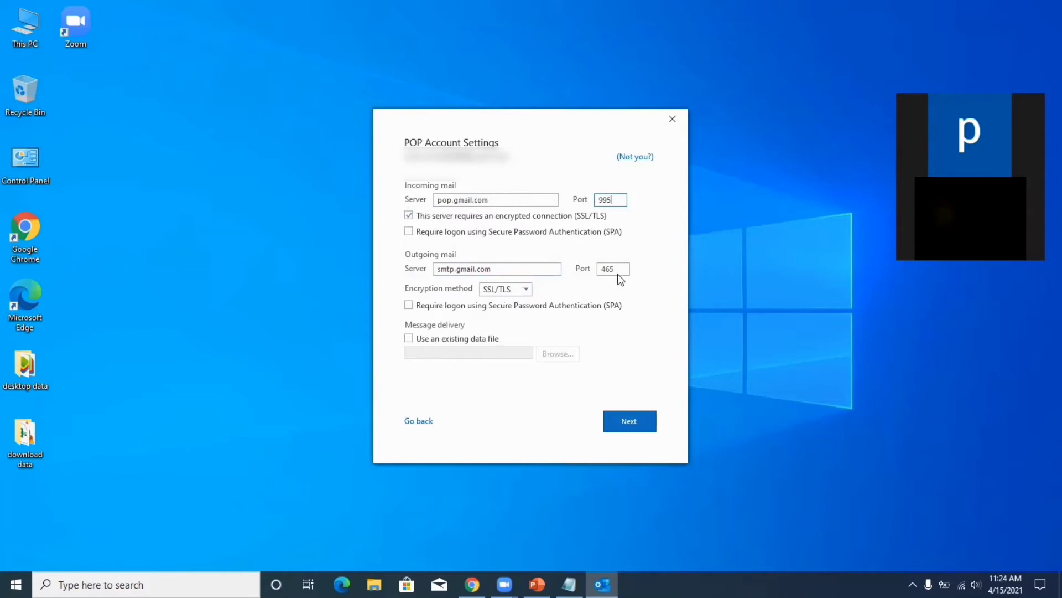
Set outgoing mail encryption to STARTTLS and the outgoing port to 587.
click(525, 289)
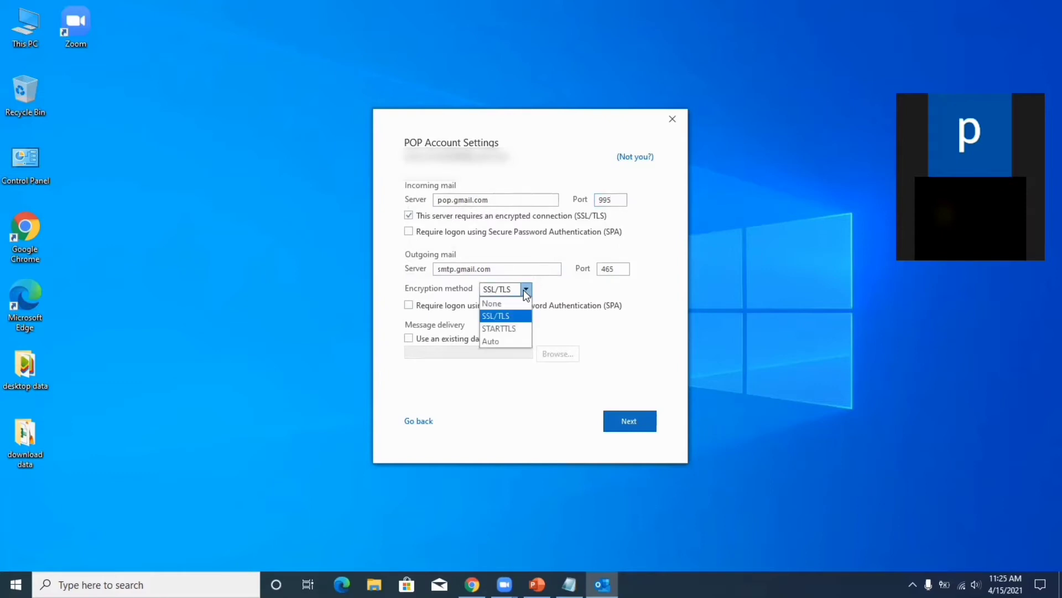
click(505, 328)
click(620, 272)
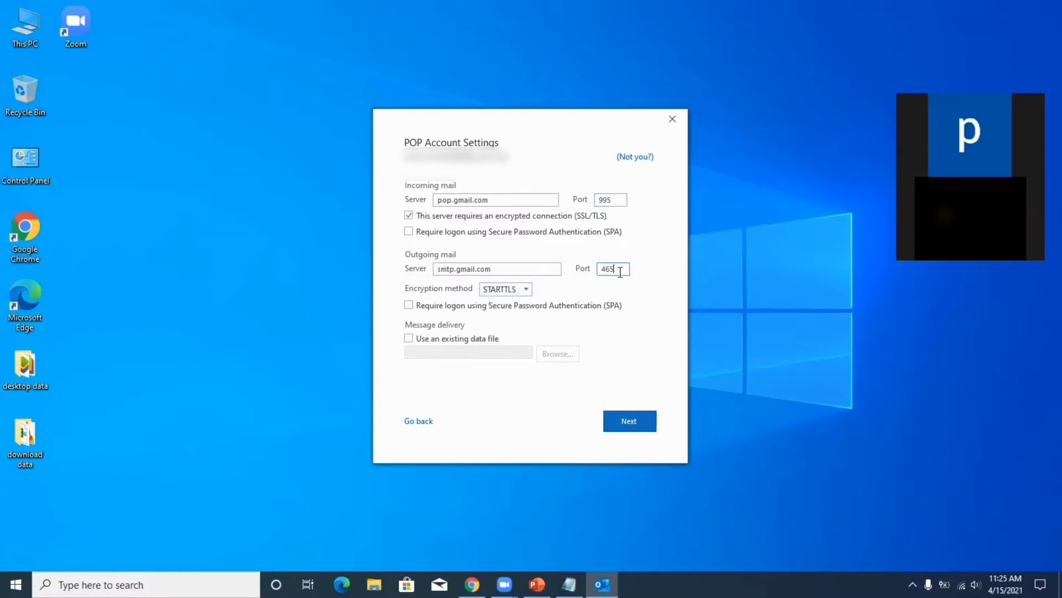
key(BackSpace)
key(BackSpace)
key(BackSpace)
text(587)
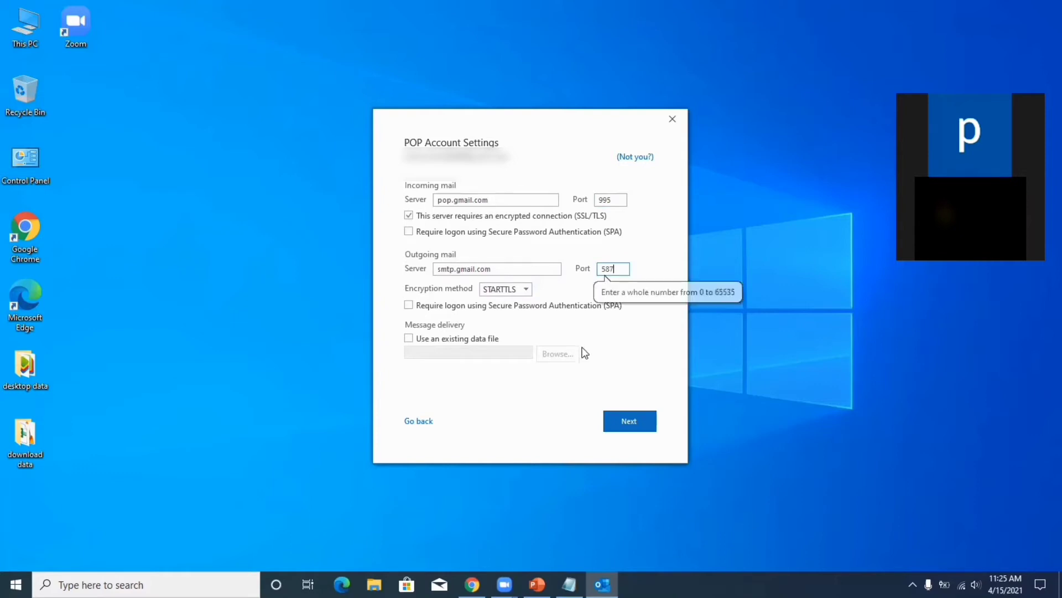
Save the server settings and retry connecting, accepting the password prompt again.
click(638, 430)
click(638, 429)
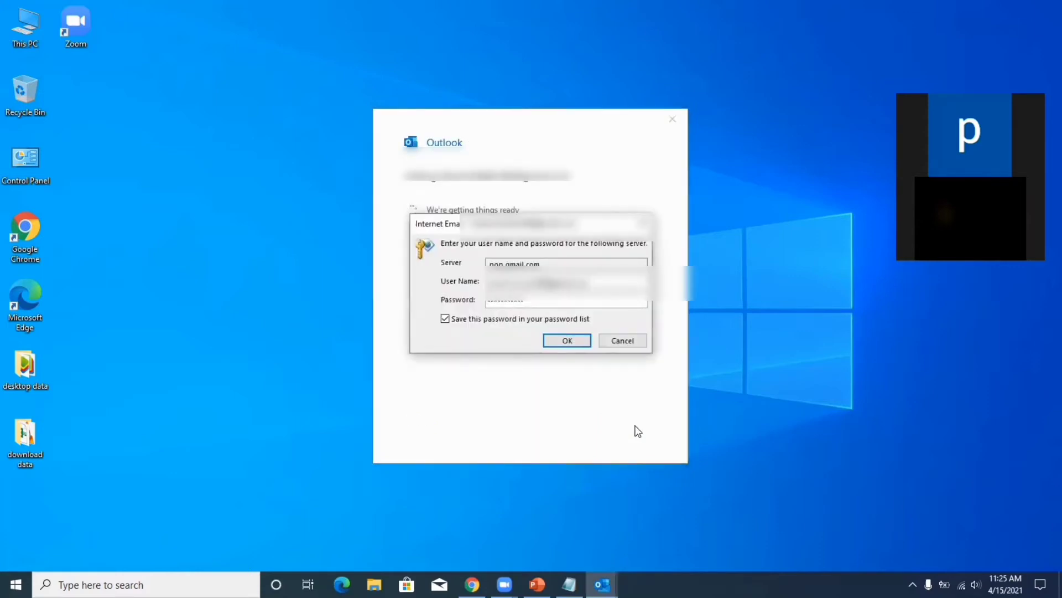
click(560, 346)
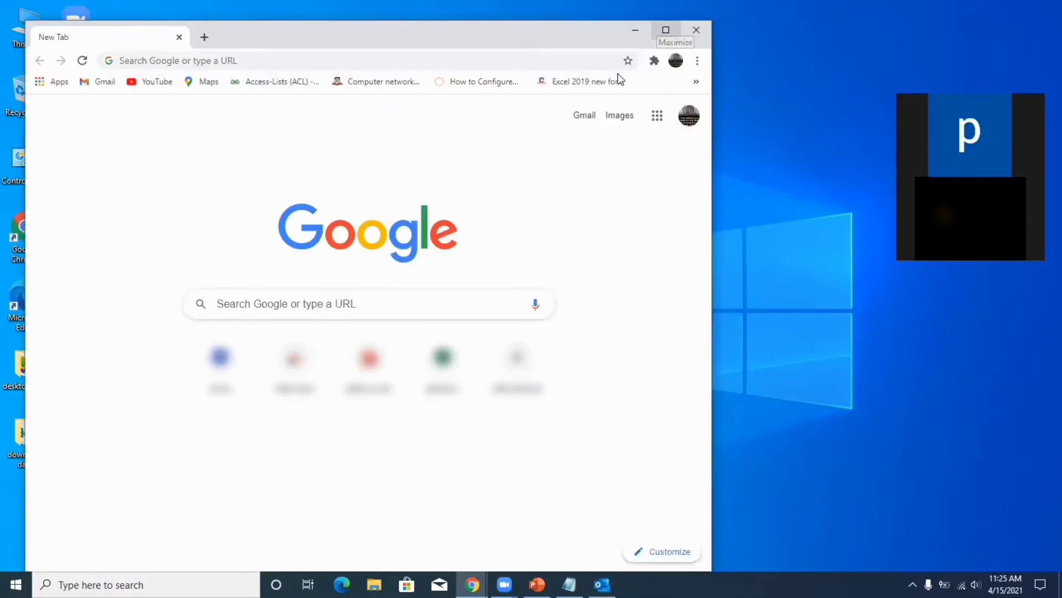
Open Gmail in a maximized Chrome window and go to Manage your Google Account.
click(587, 117)
click(673, 34)
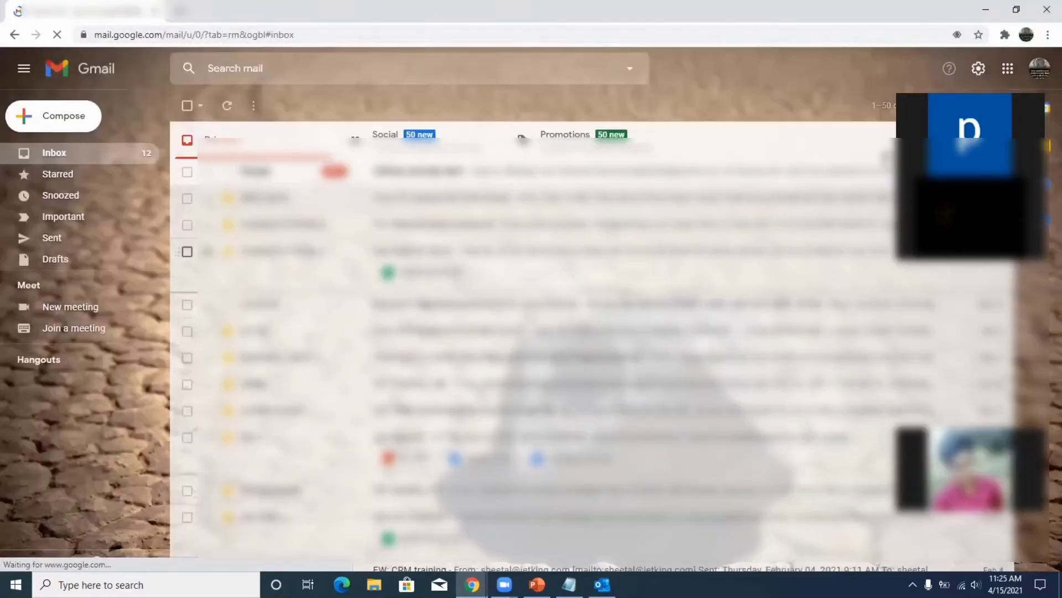
click(1045, 68)
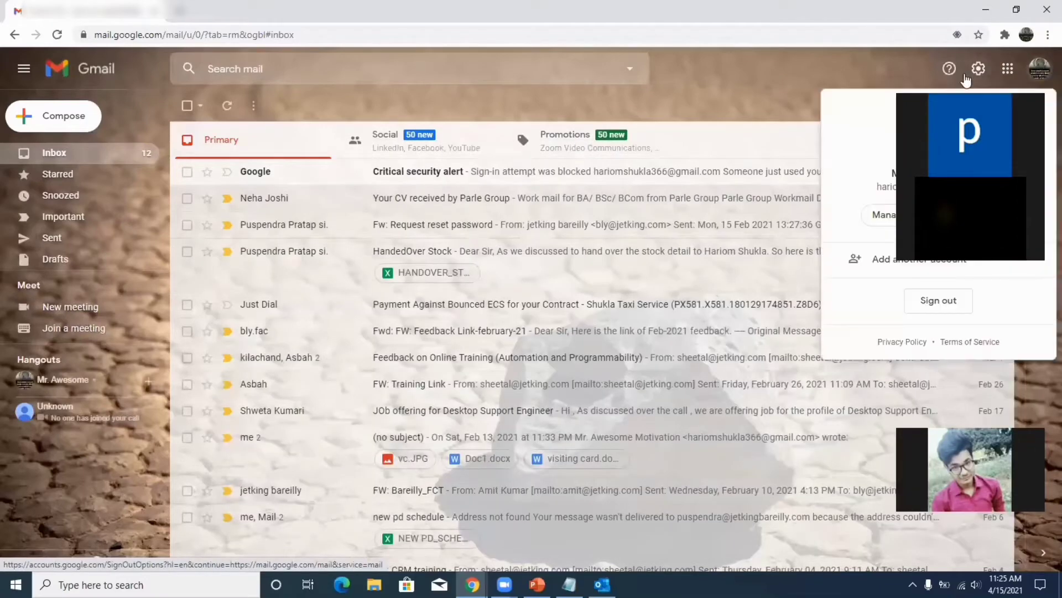
click(882, 219)
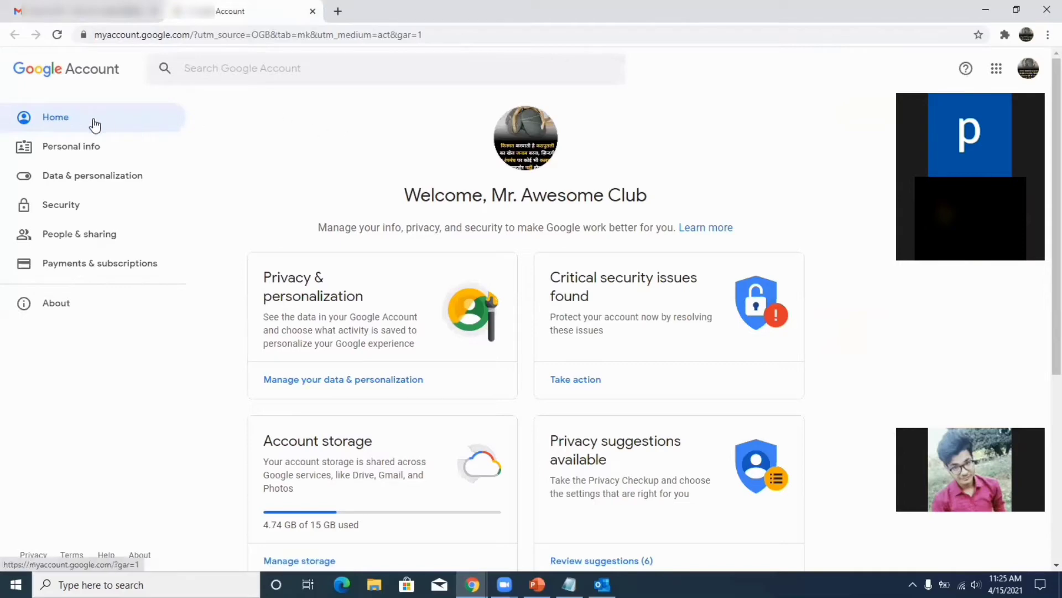
Turn on Allow less secure apps under Security, then return to the Gmail tab.
click(68, 208)
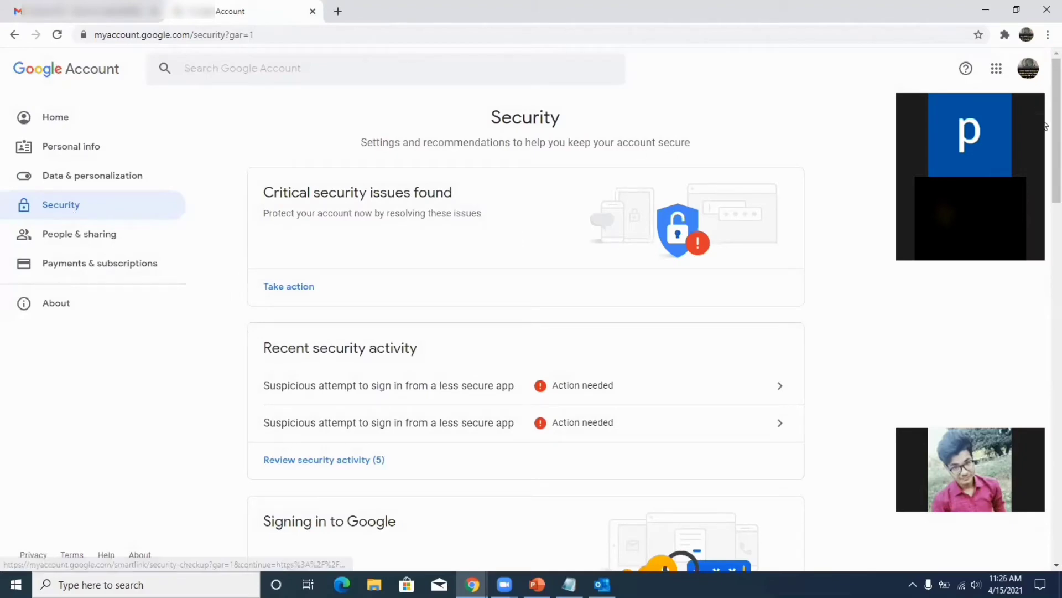
scroll(1044, 116, down, 10)
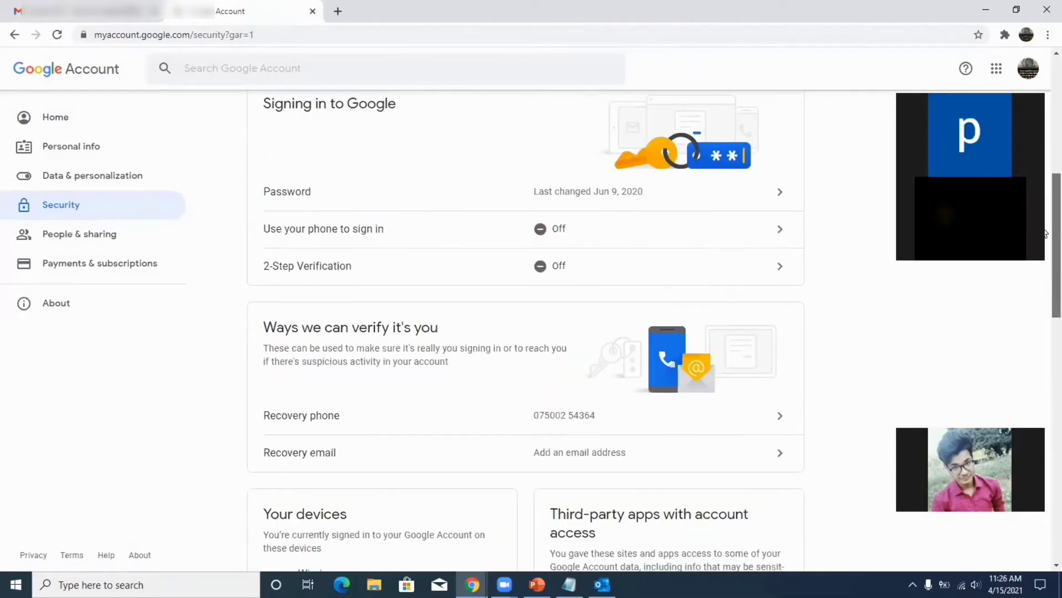
scroll(1044, 302, down, 6)
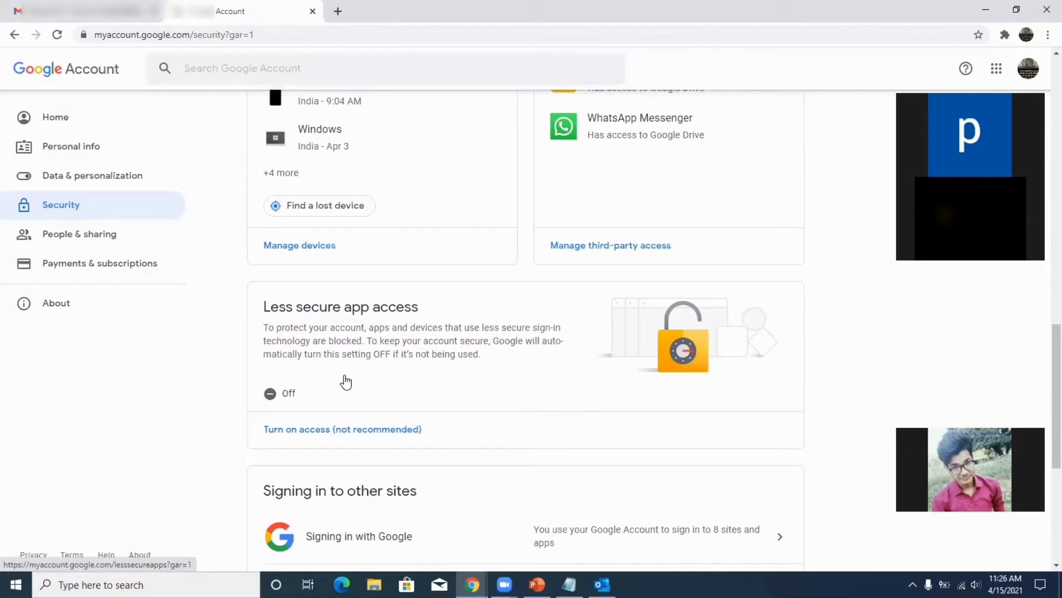
click(298, 429)
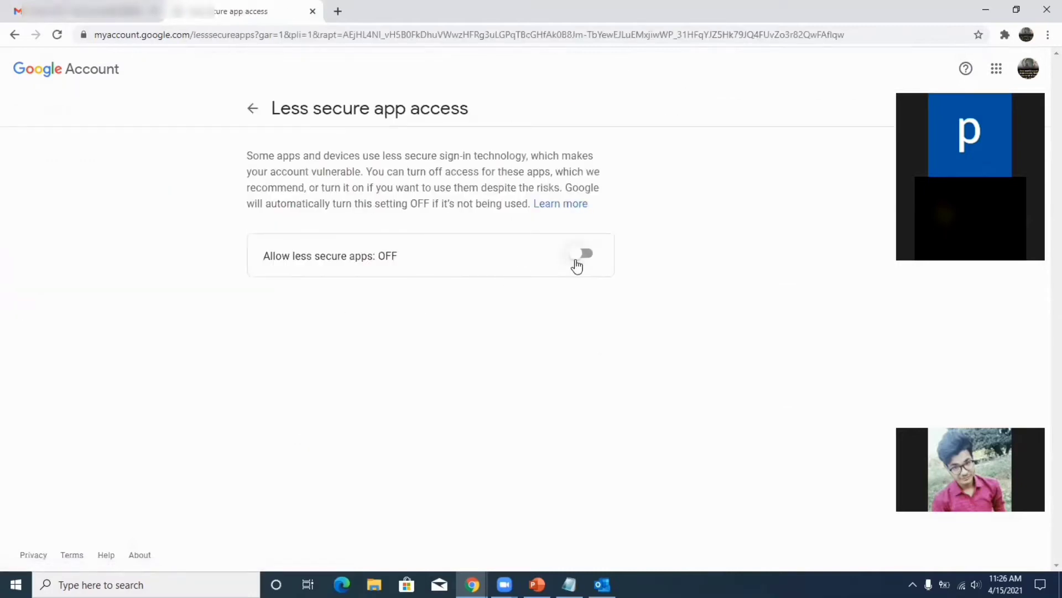
click(576, 262)
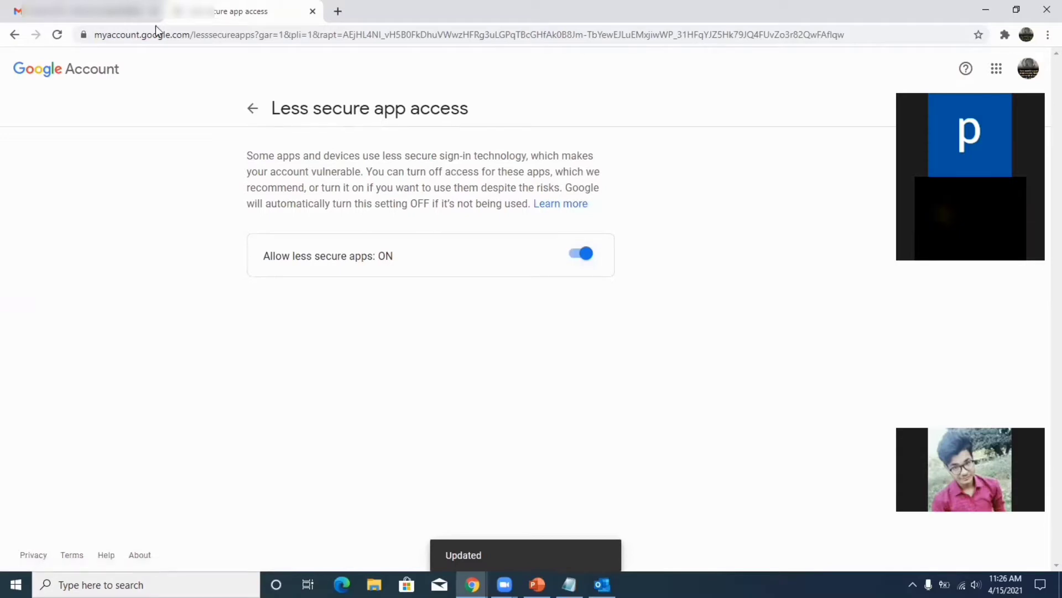
click(118, 16)
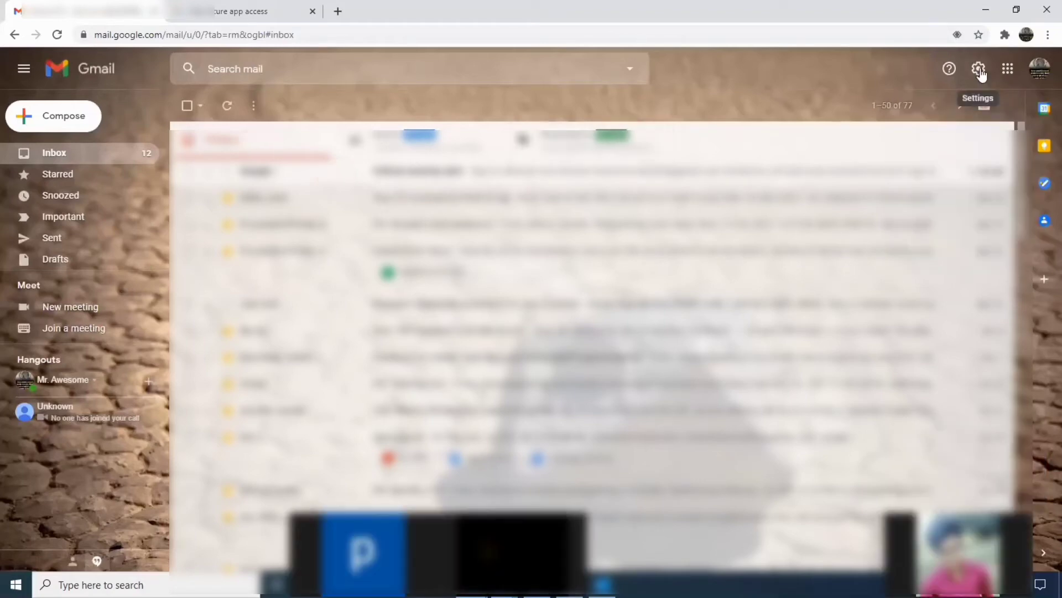
Check that POP and IMAP are enabled in Gmail's Forwarding and POP/IMAP settings, then minimize Chrome.
click(979, 71)
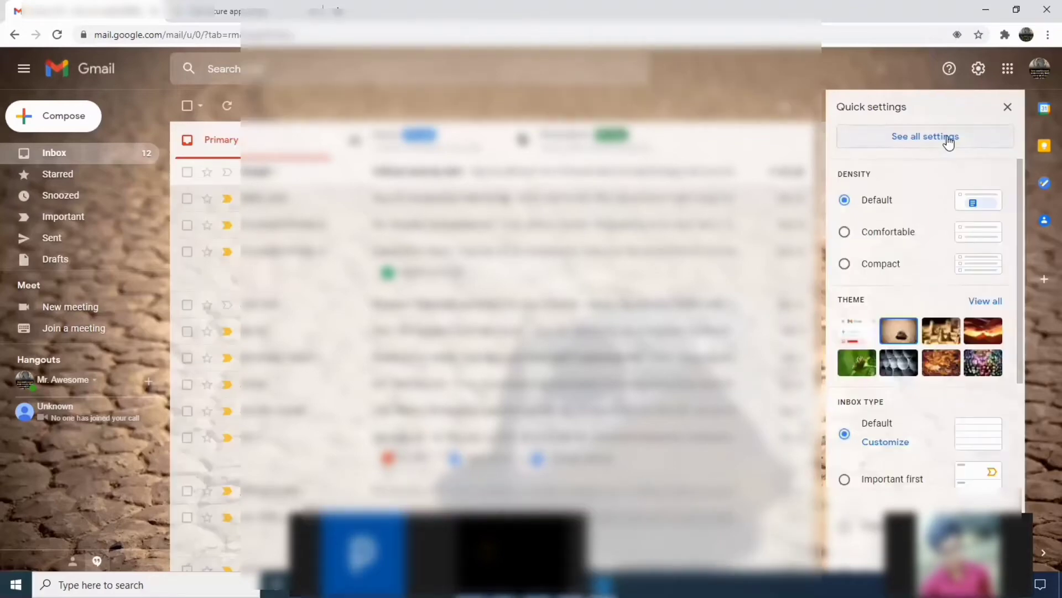
click(949, 142)
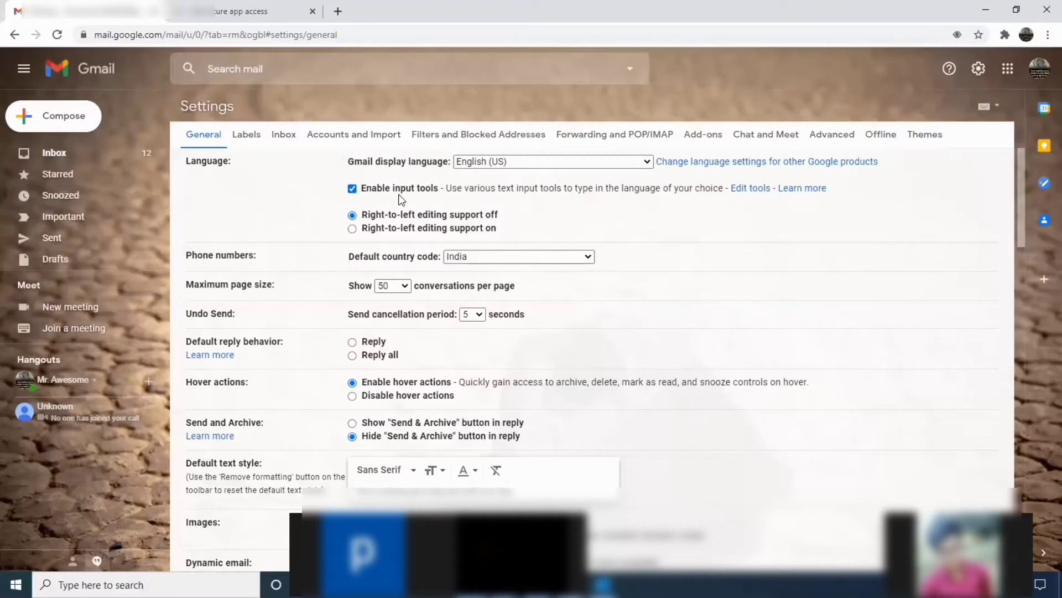
click(634, 136)
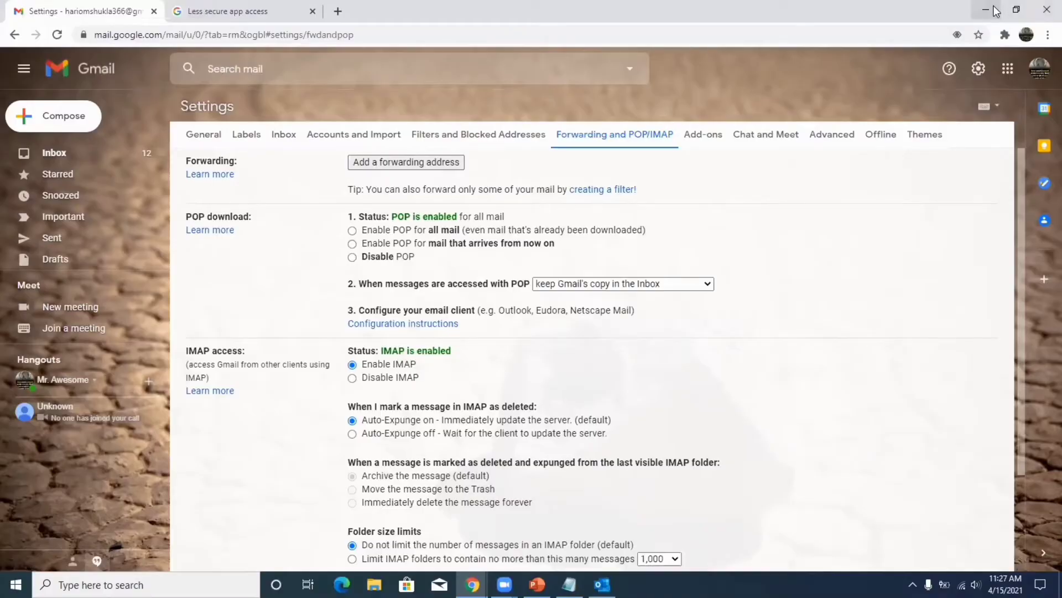
click(986, 10)
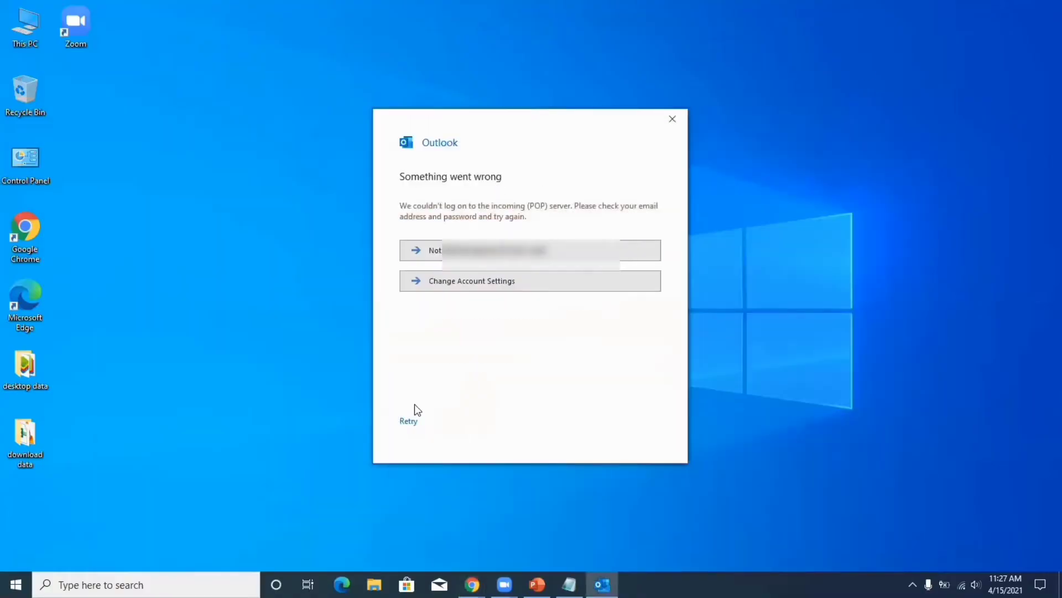
Retry connecting the Gmail POP account after the logon error.
click(408, 421)
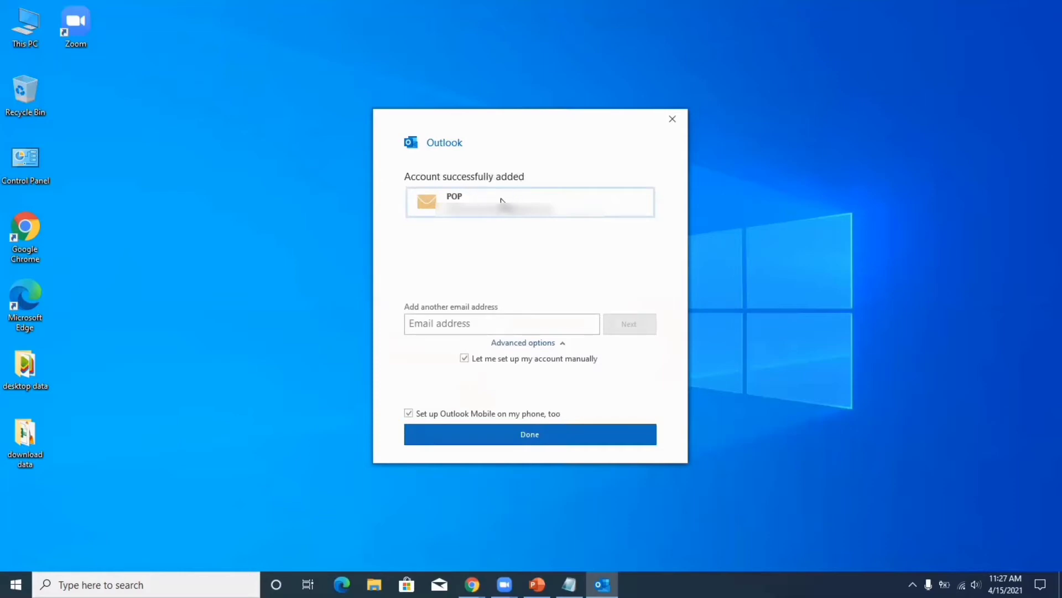
Confirm with Done in the 'Account successfully added' dialog to complete POP setup.
click(497, 433)
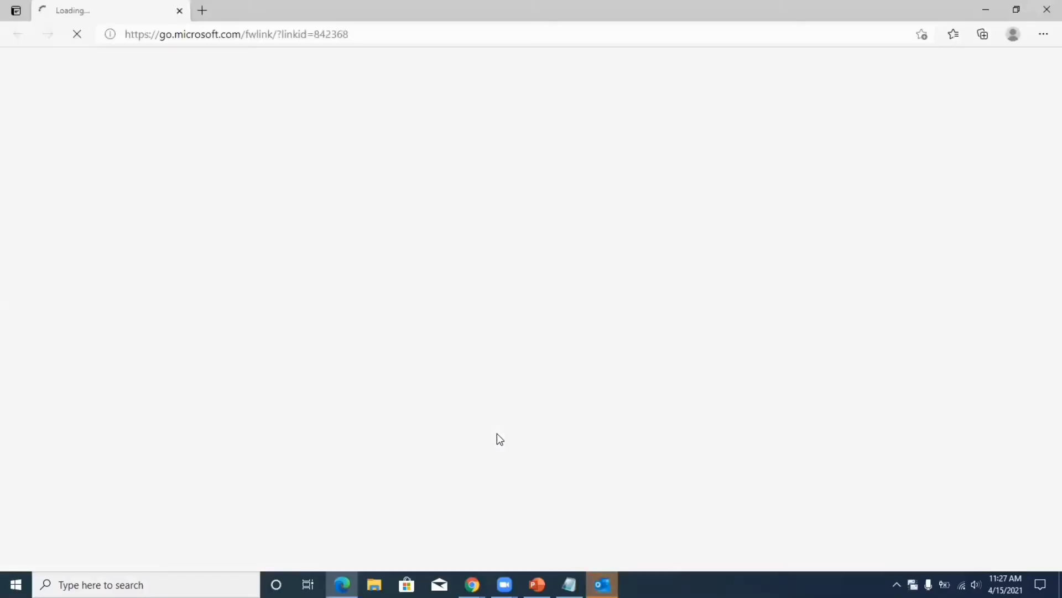
Close the Edge window showing the go.microsoft.com link page.
click(1047, 9)
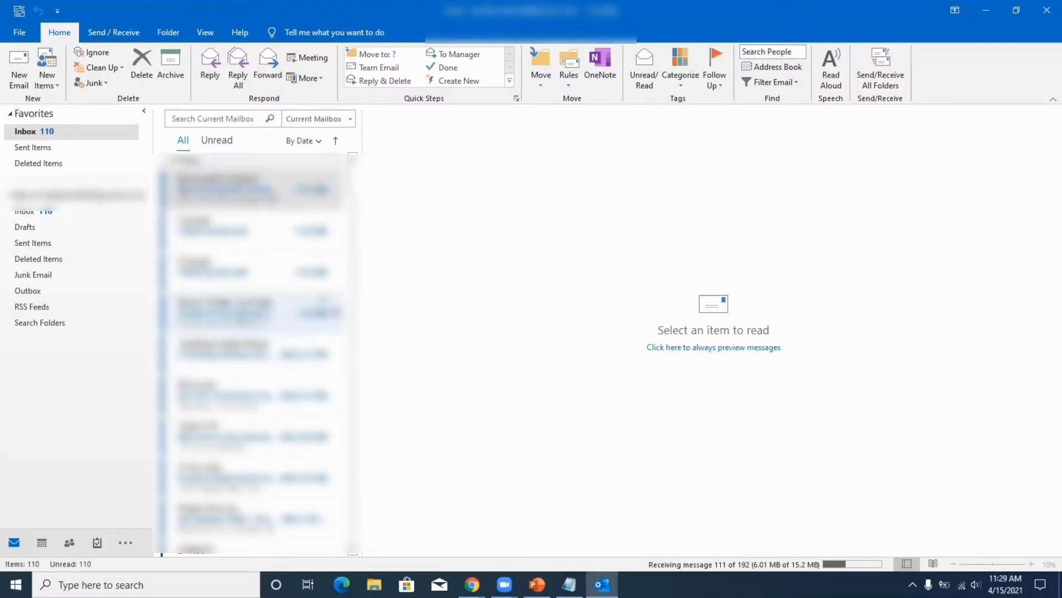
Open the Microsoft Outlook Test Message, select part of its body, then read the Critical security alert.
click(252, 188)
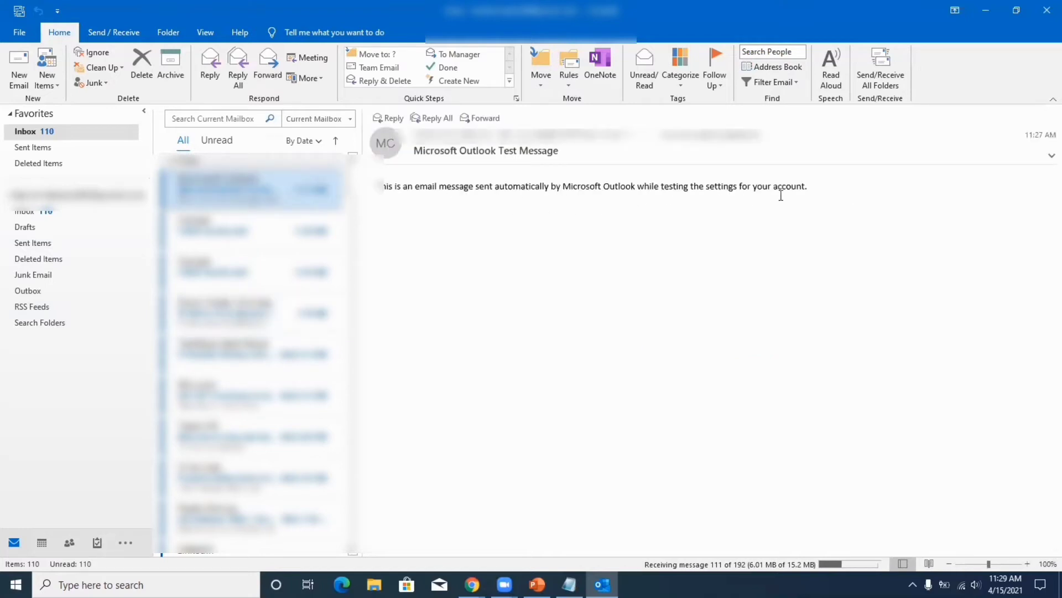
drag(809, 192, 378, 124)
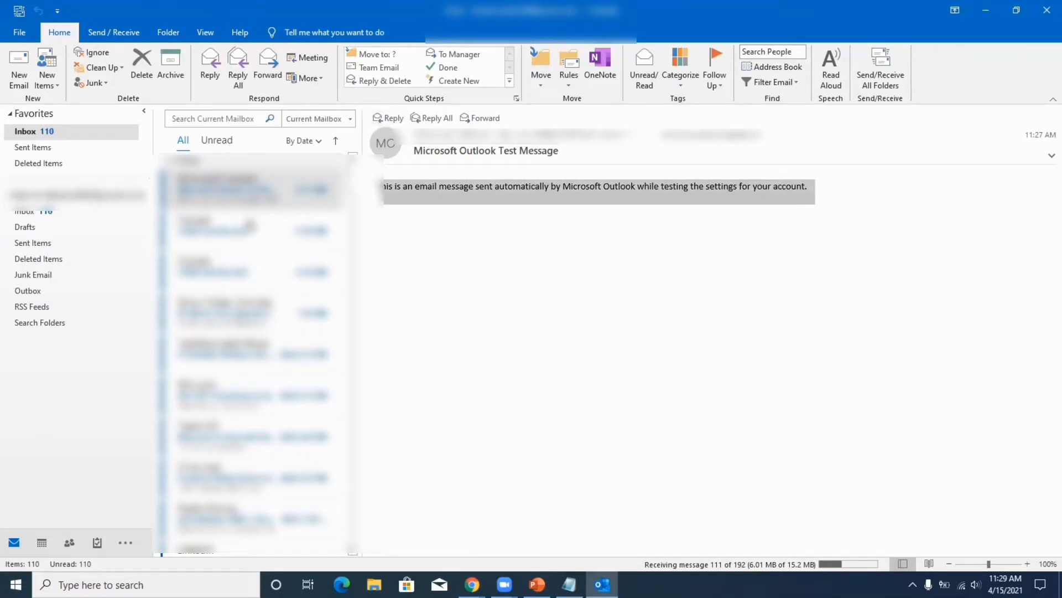
click(227, 230)
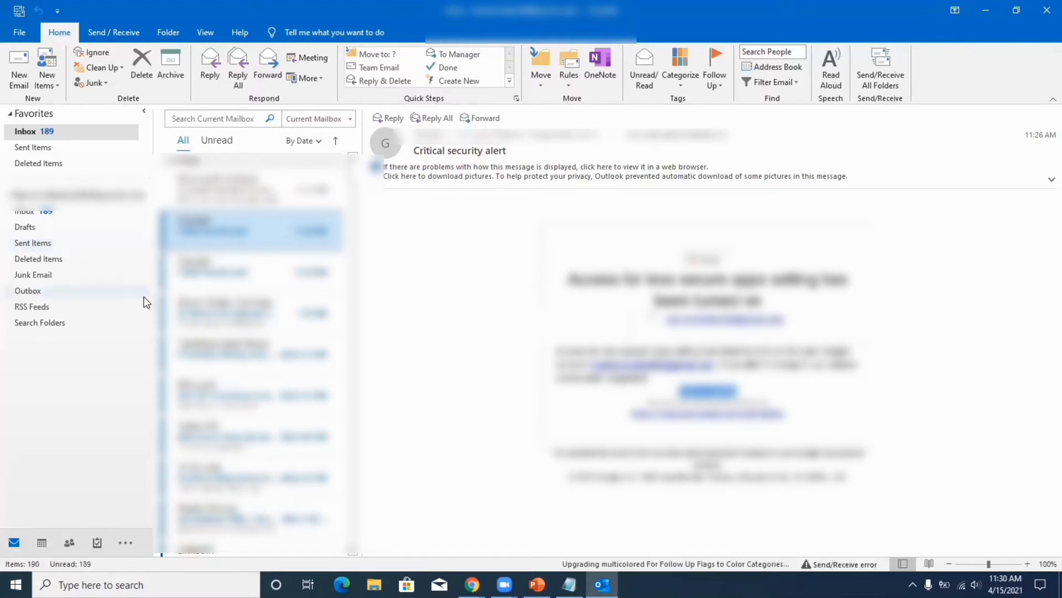
Check the send/receive error details, then rerun Send/Receive All Folders to reach 190 unread.
click(839, 560)
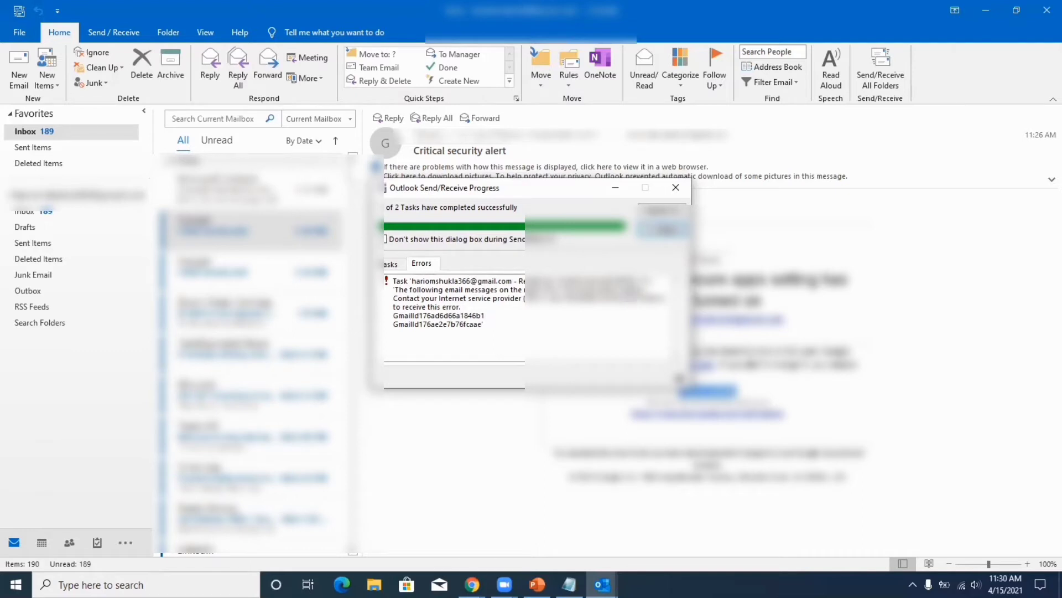
click(675, 187)
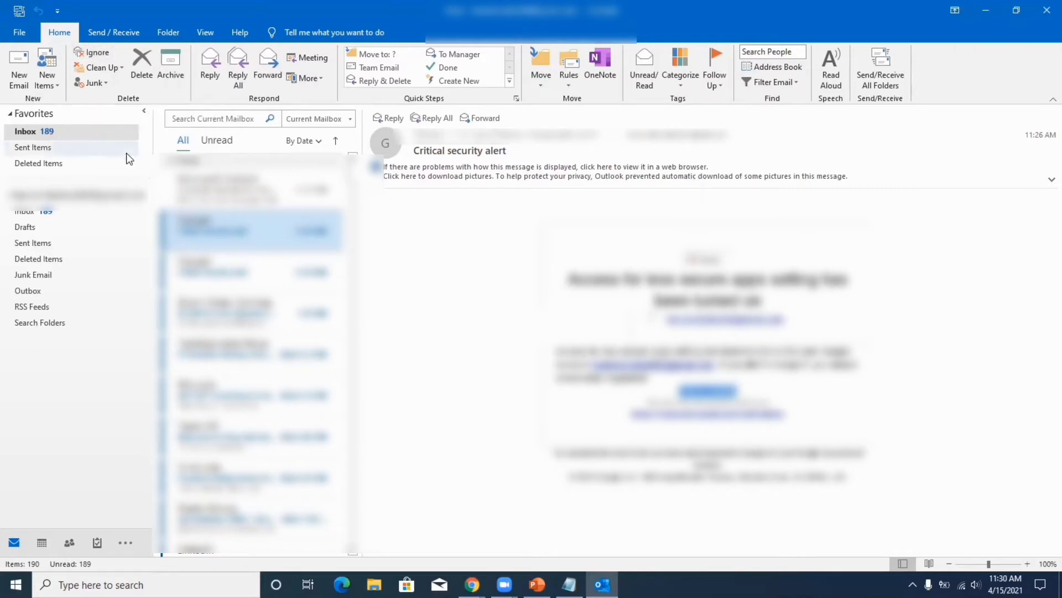
click(885, 69)
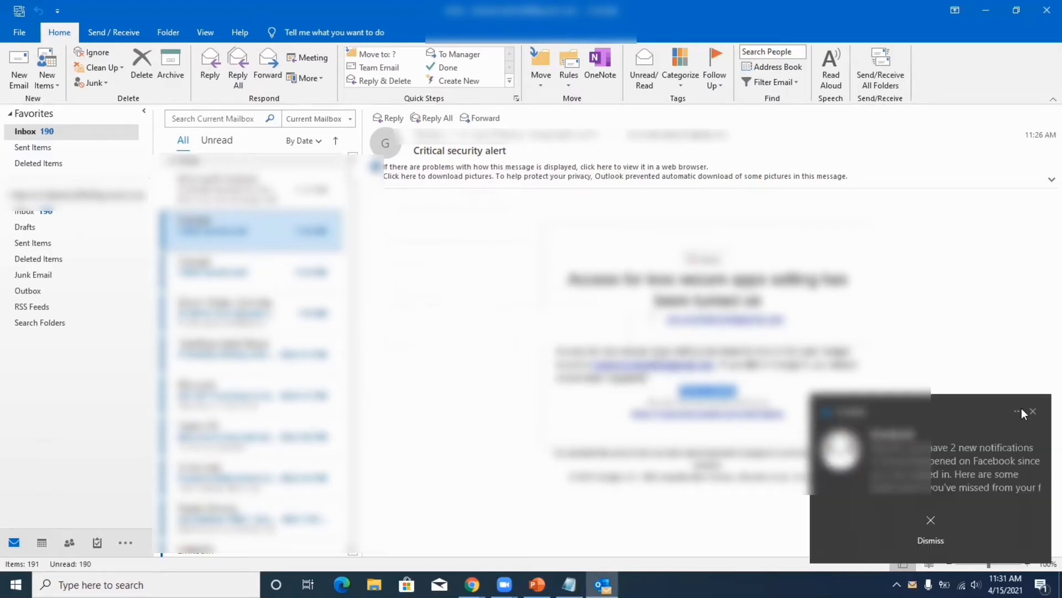
click(1033, 411)
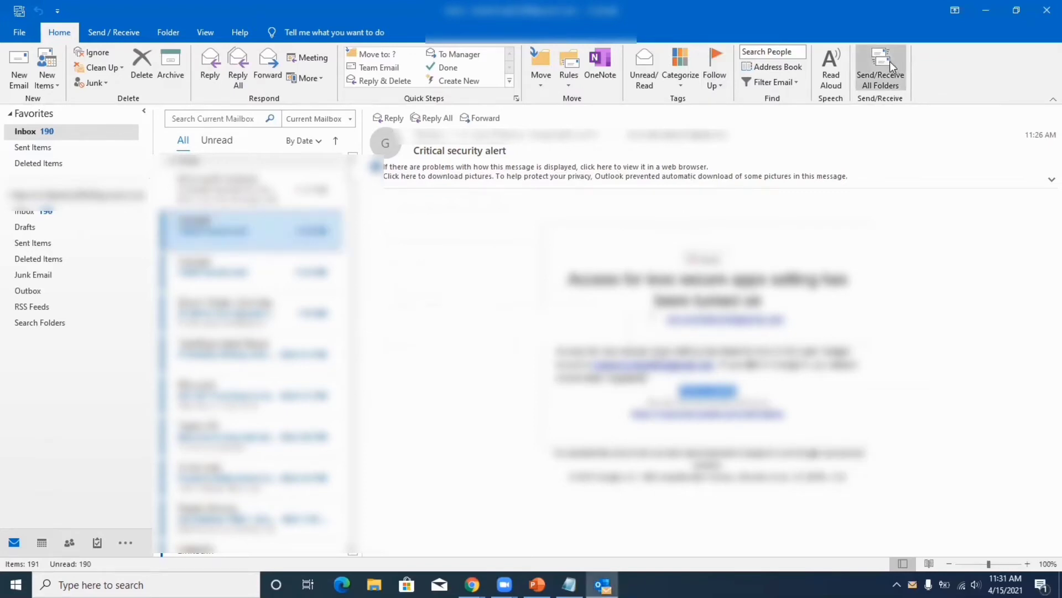
click(891, 62)
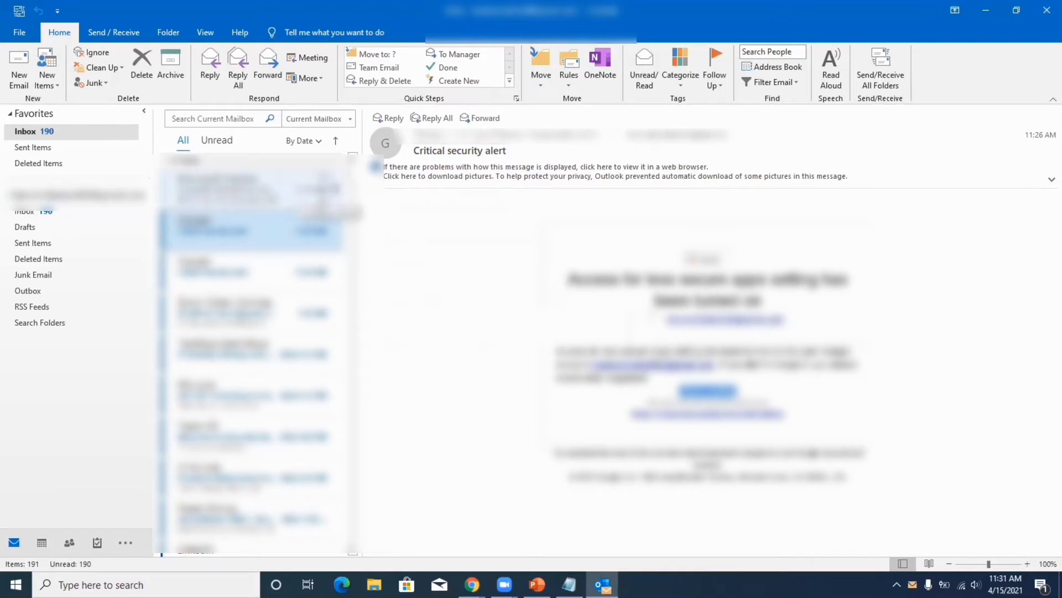
Scroll down through the downloaded Inbox messages and back up.
scroll(356, 188, down, 1)
scroll(355, 190, down, 2)
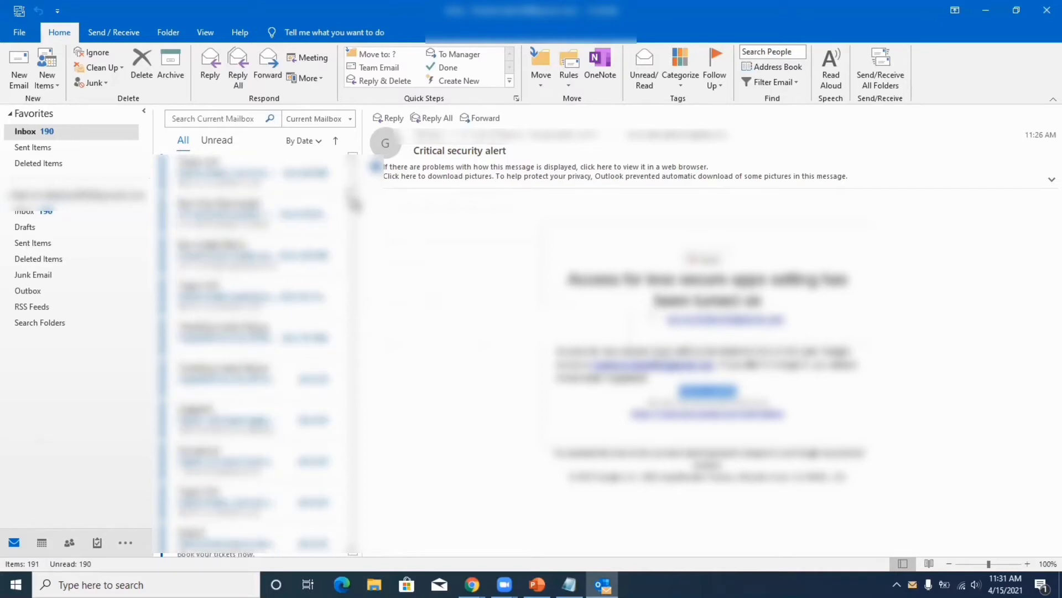
scroll(355, 224, down, 3)
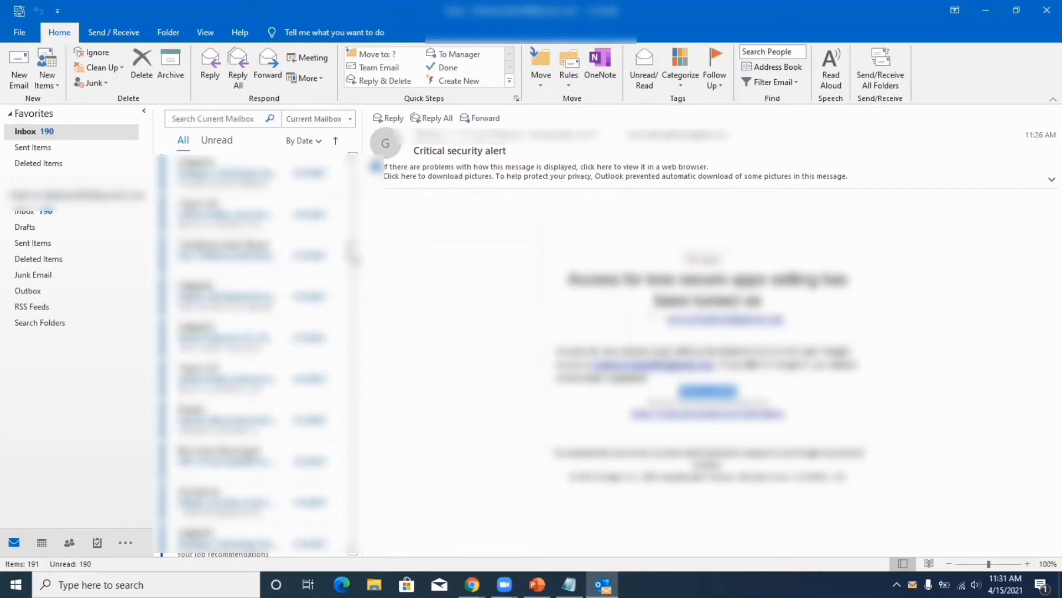
scroll(355, 288, up, 7)
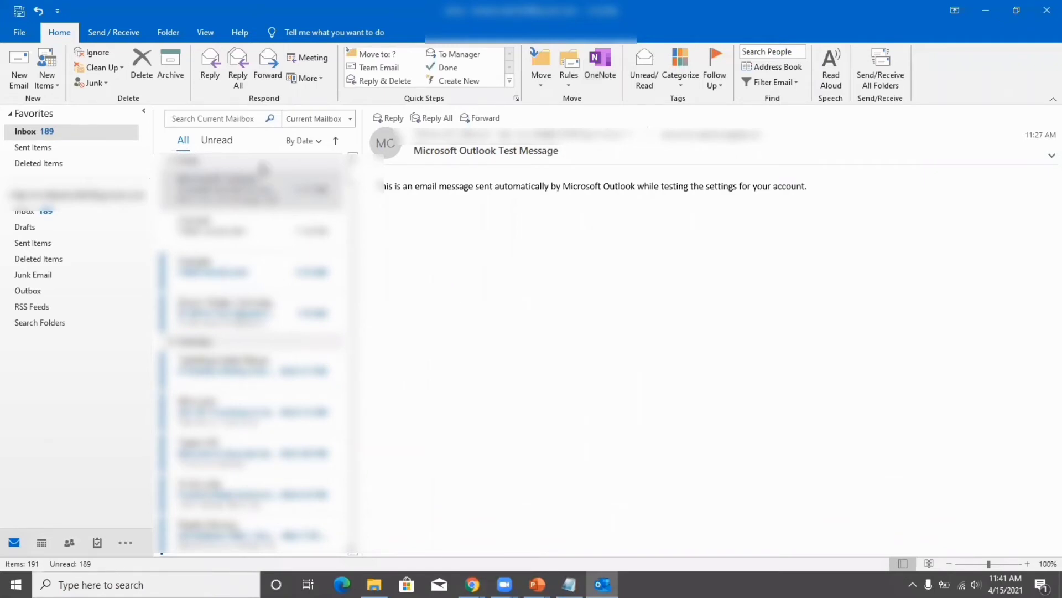
Start a new email to a suggested contact with subject 'Test Email'.
click(19, 69)
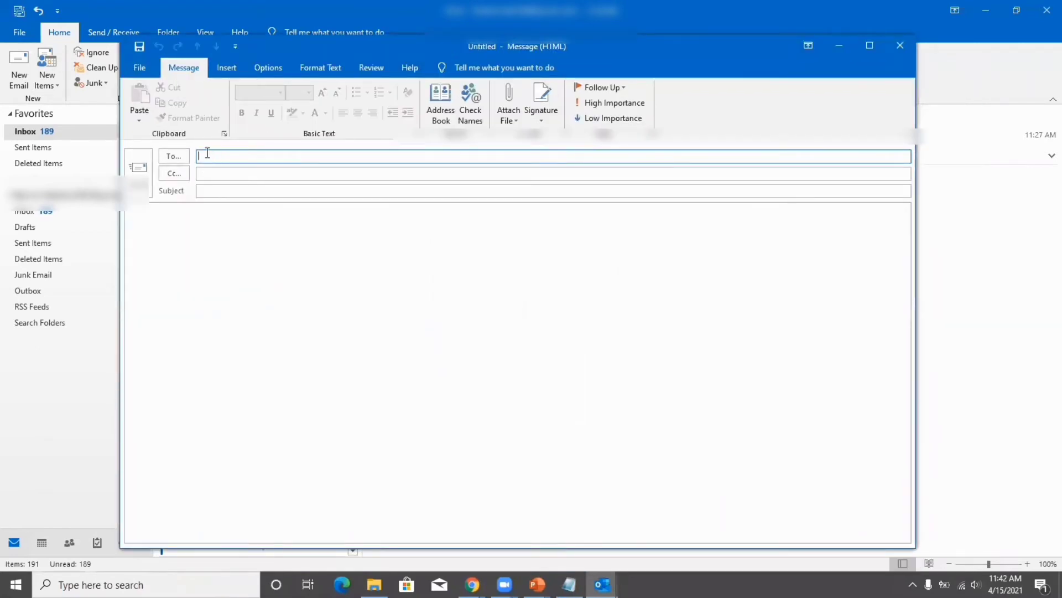
click(207, 154)
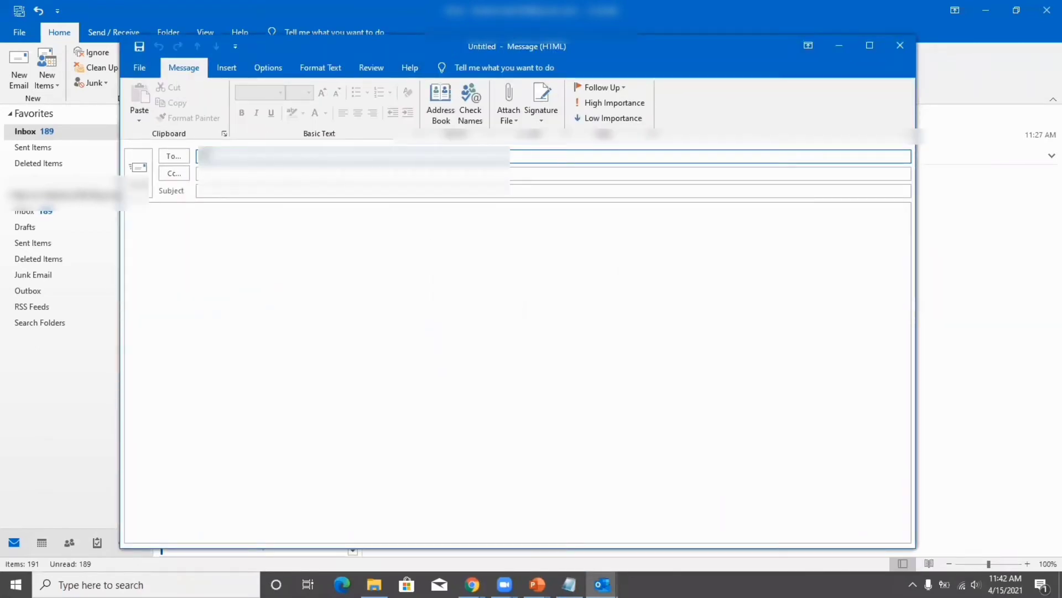
text(ma)
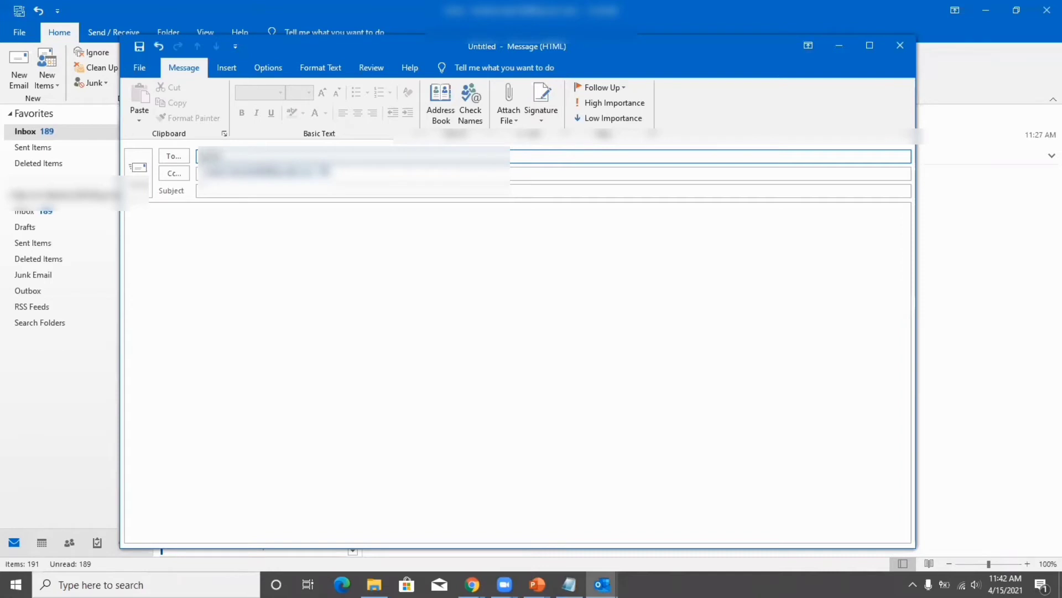
text(r)
click(275, 173)
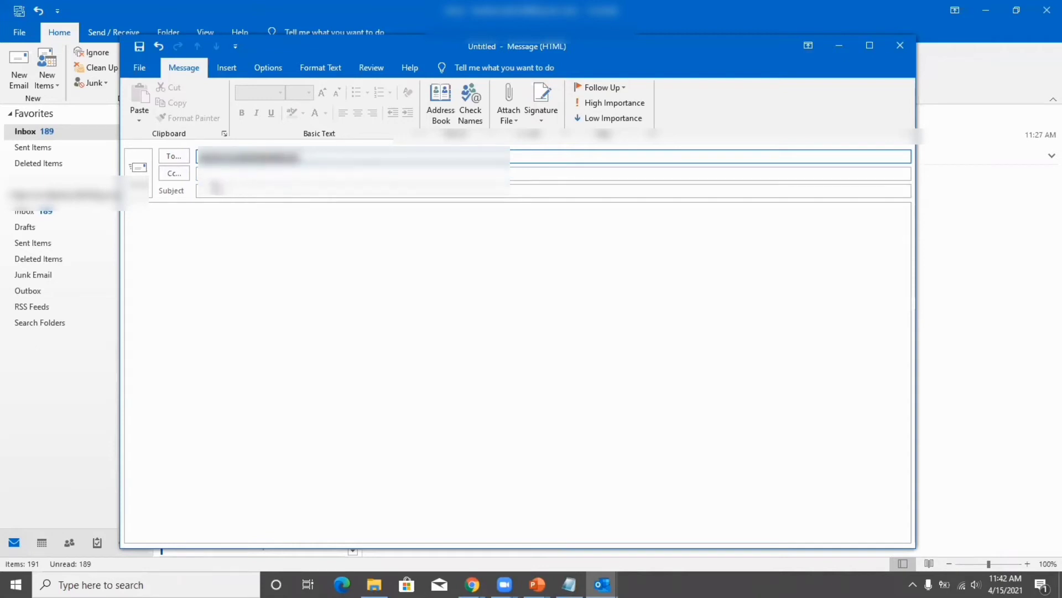
click(227, 190)
text(Test)
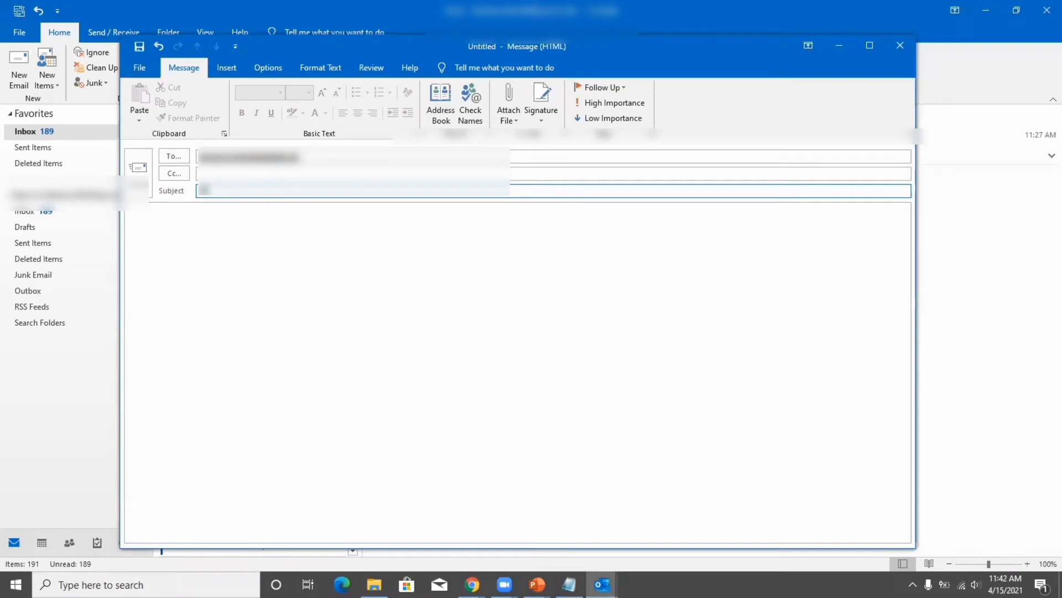
text( Email)
Write the body 'this is a test massage......' in the message.
click(204, 271)
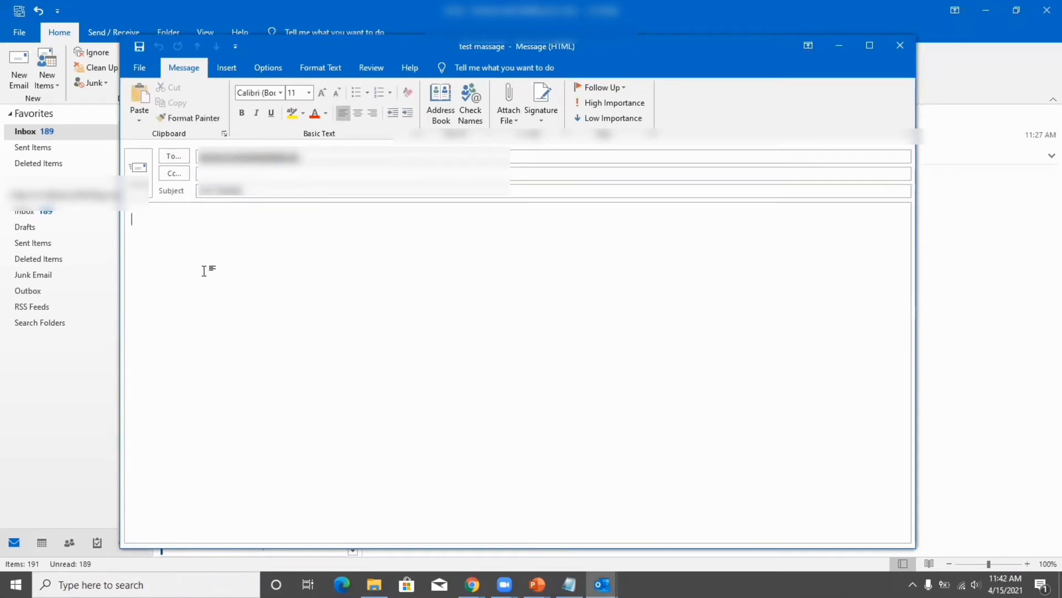
text(ma)
key(BackSpace)
key(BackSpace)
text(j)
key(BackSpace)
text(this is a test mess)
key(BackSpace)
key(BackSpace)
key(BackSpace)
text(assage)
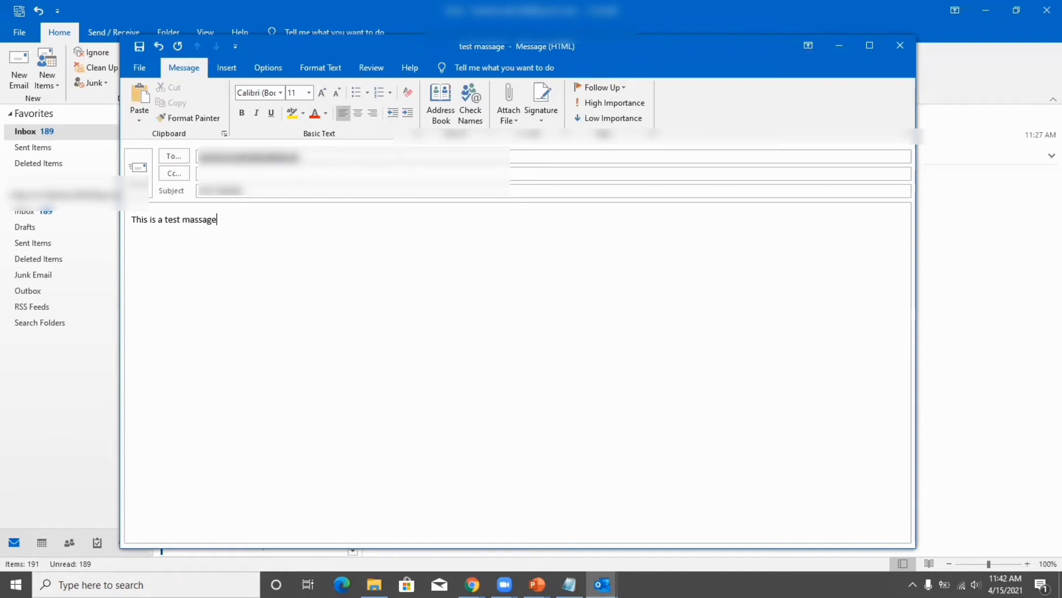
text(......)
Format the body line in Algerian, size 26, red with yellow highlight, and send the email.
drag(238, 222, 114, 217)
click(280, 92)
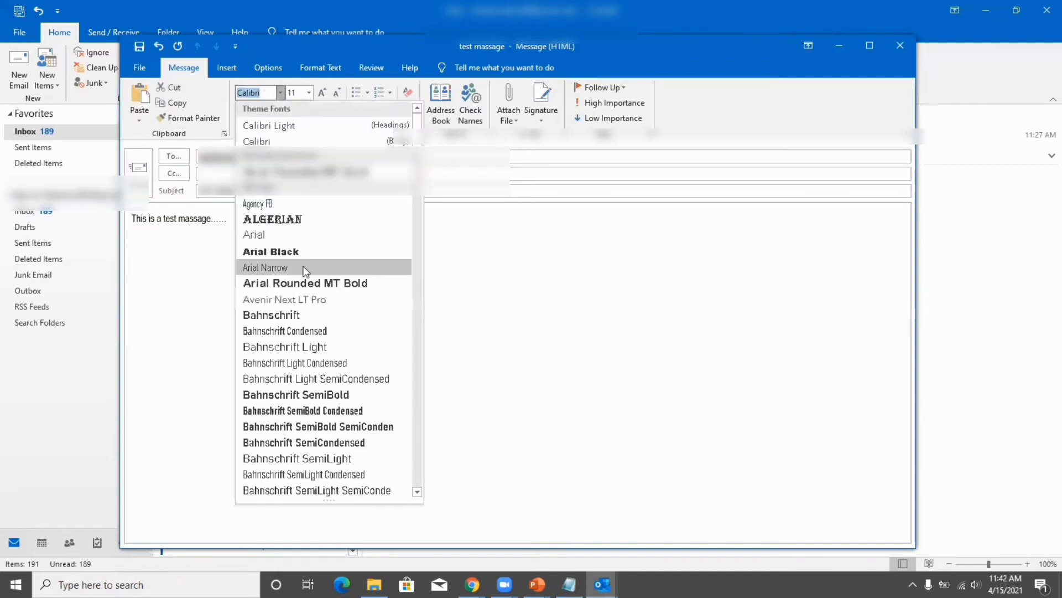
click(302, 216)
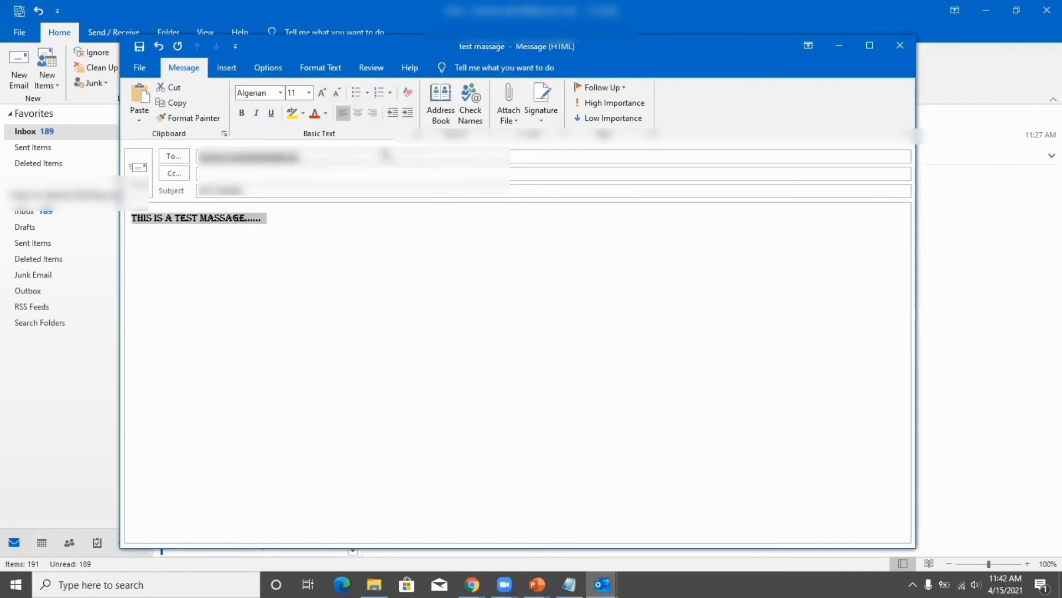
click(323, 92)
click(323, 93)
click(323, 92)
click(325, 93)
click(324, 93)
click(324, 93)
click(324, 93)
click(324, 93)
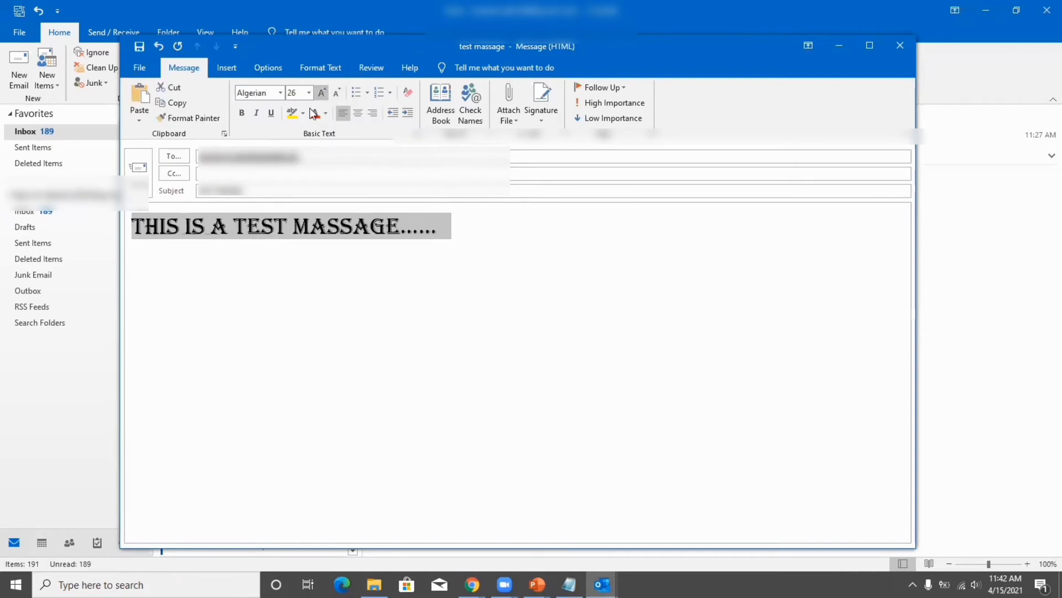
click(315, 113)
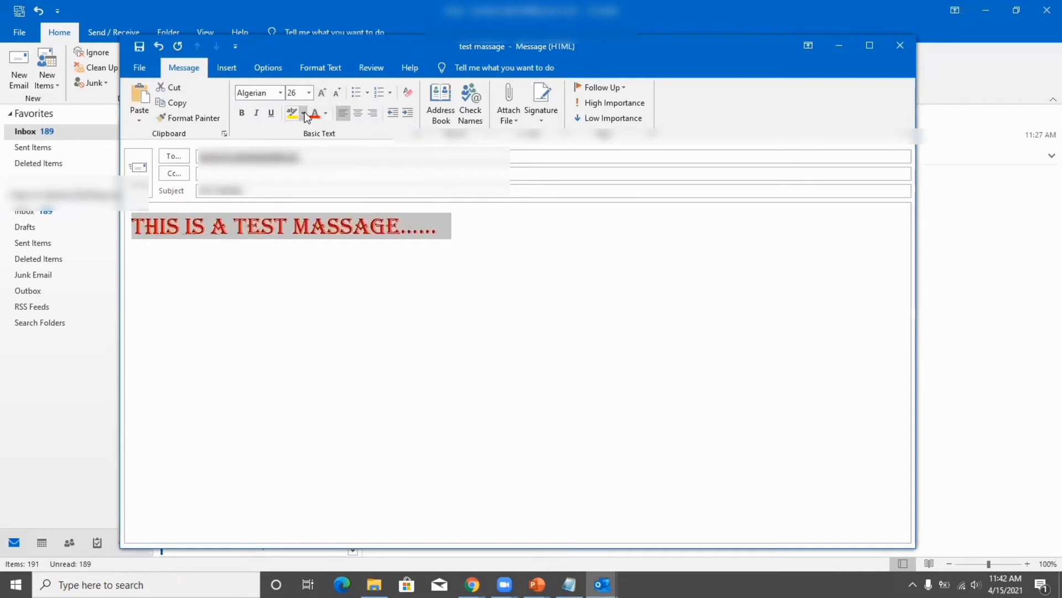
click(303, 113)
click(299, 133)
click(358, 381)
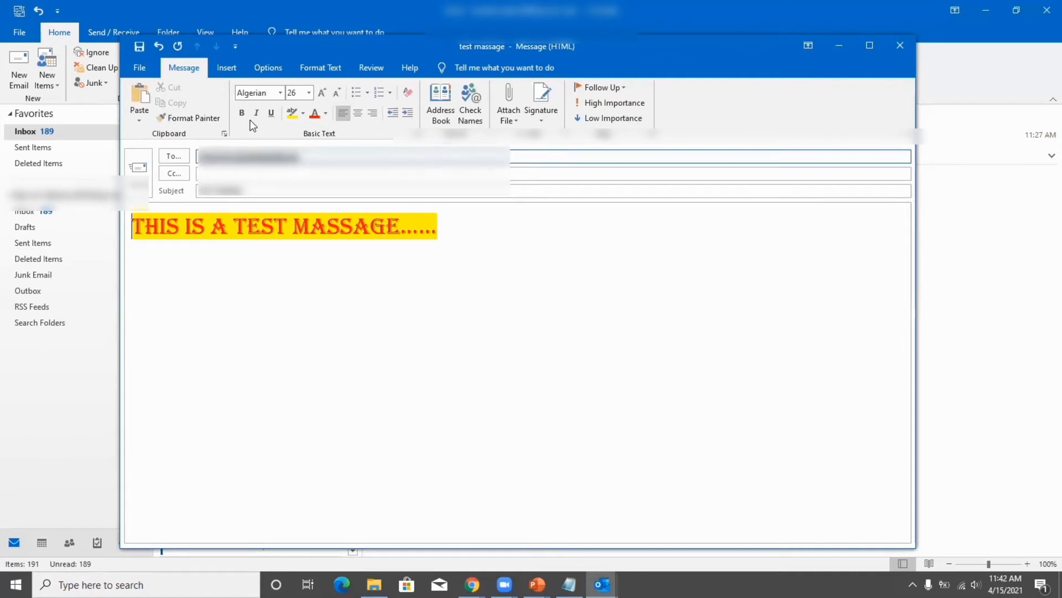
click(137, 168)
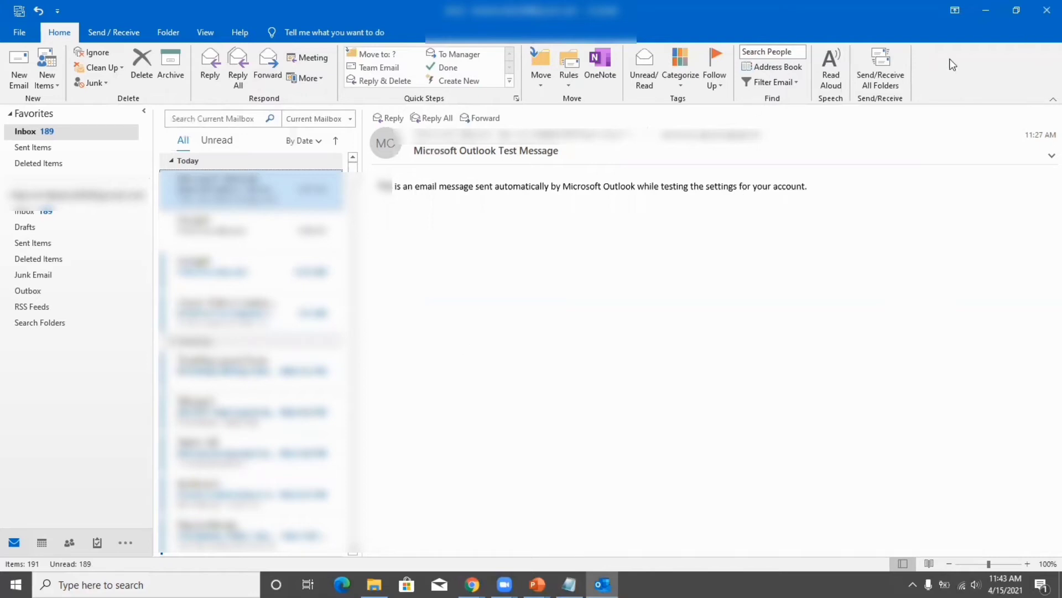
Run Send/Receive All Folders and open the newly arrived 'test massage' email.
click(879, 61)
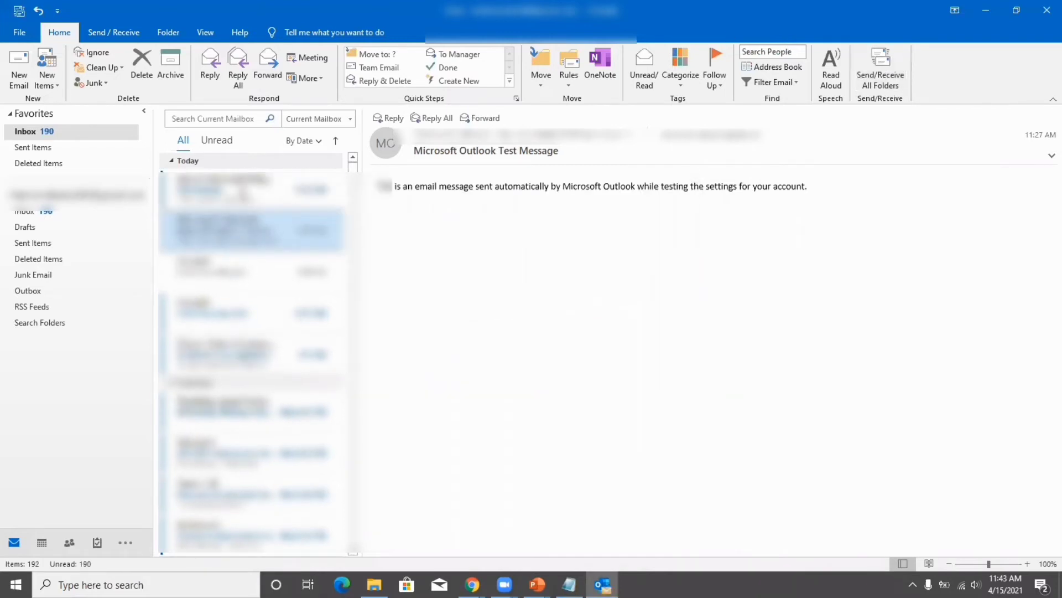
click(239, 188)
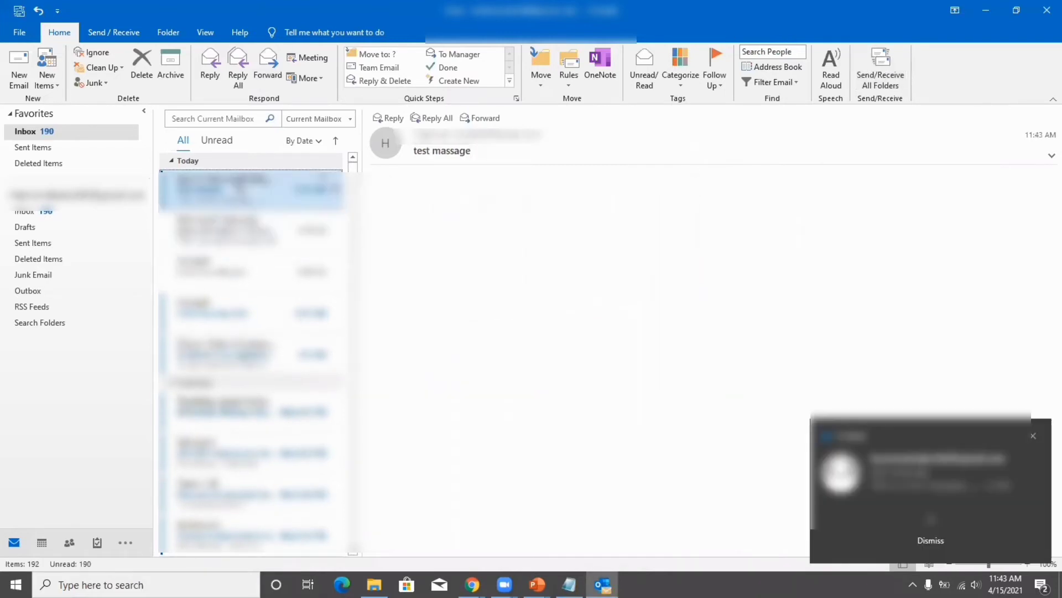
click(1035, 437)
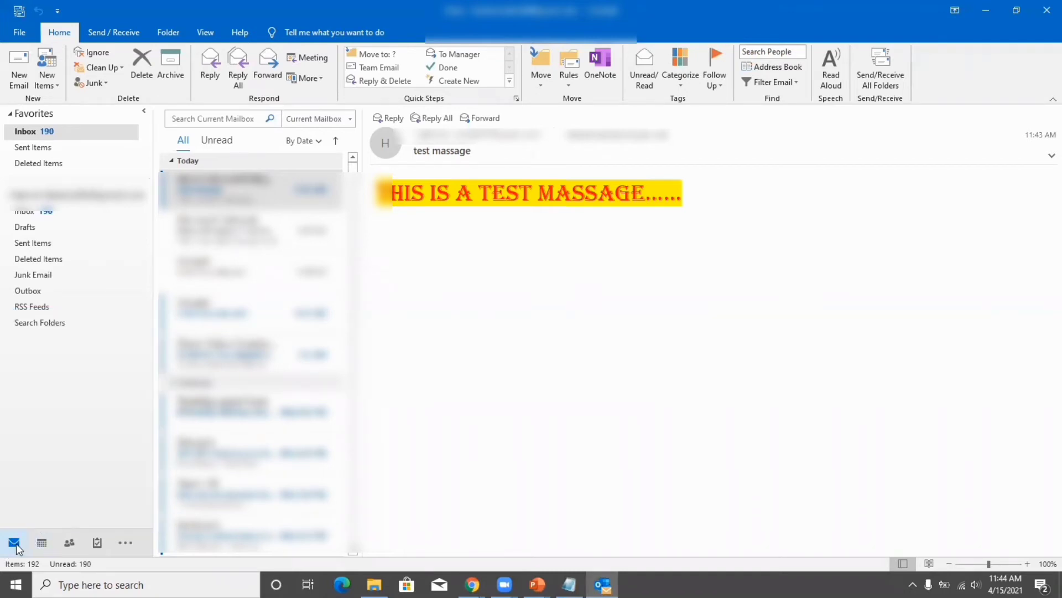
Switch to the People view and start a new blank contact.
mouse_move(69, 548)
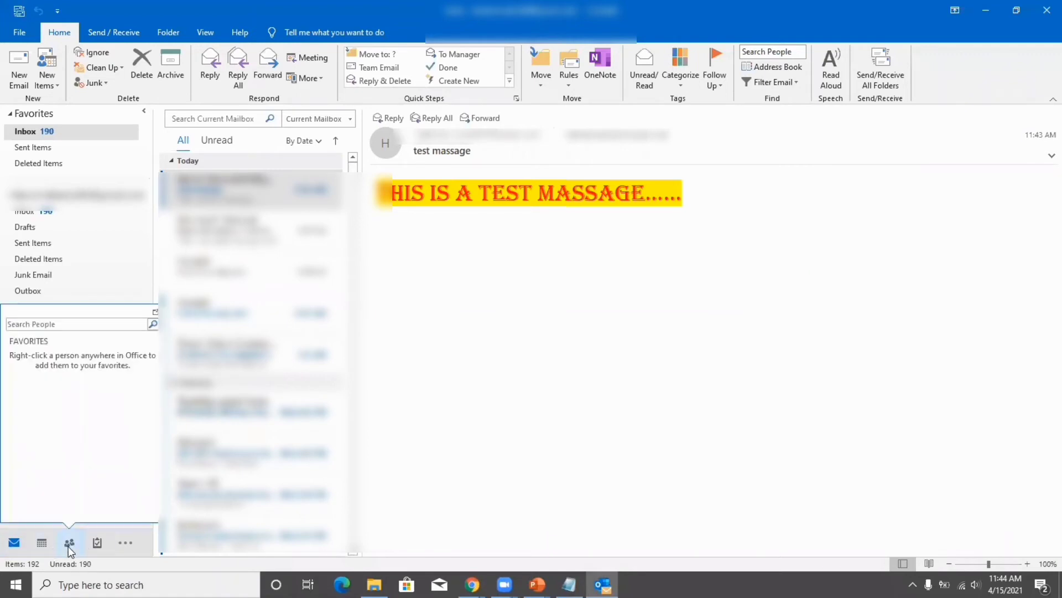
click(70, 545)
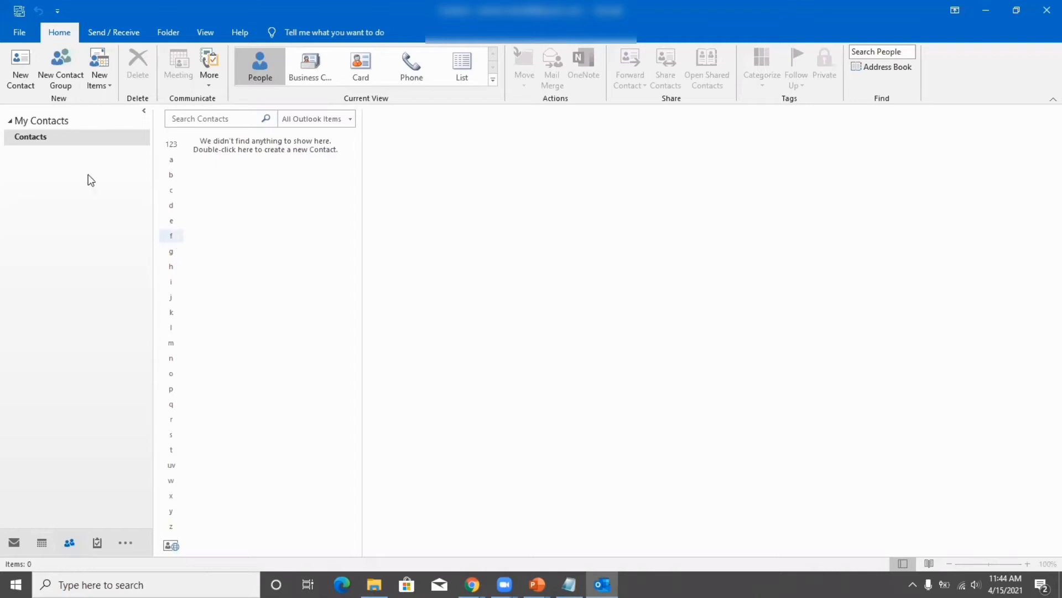
click(17, 68)
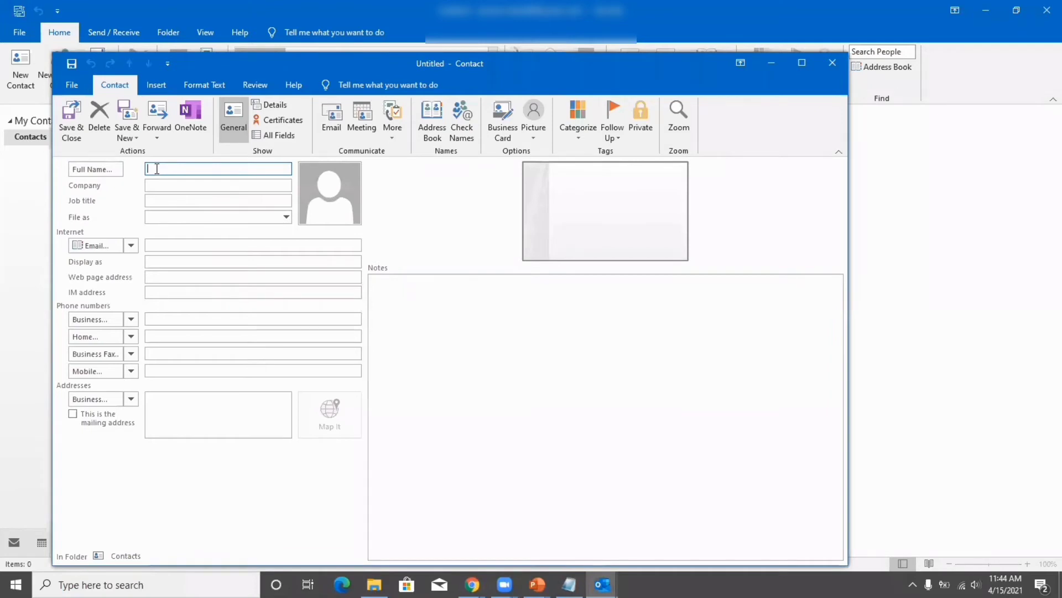
Enter the first contact's full name and Gmail address, fixing the domain typos.
text(xyz)
text(@gmial)
key(BackSpace)
key(BackSpace)
text(ail.com)
key(Tab)
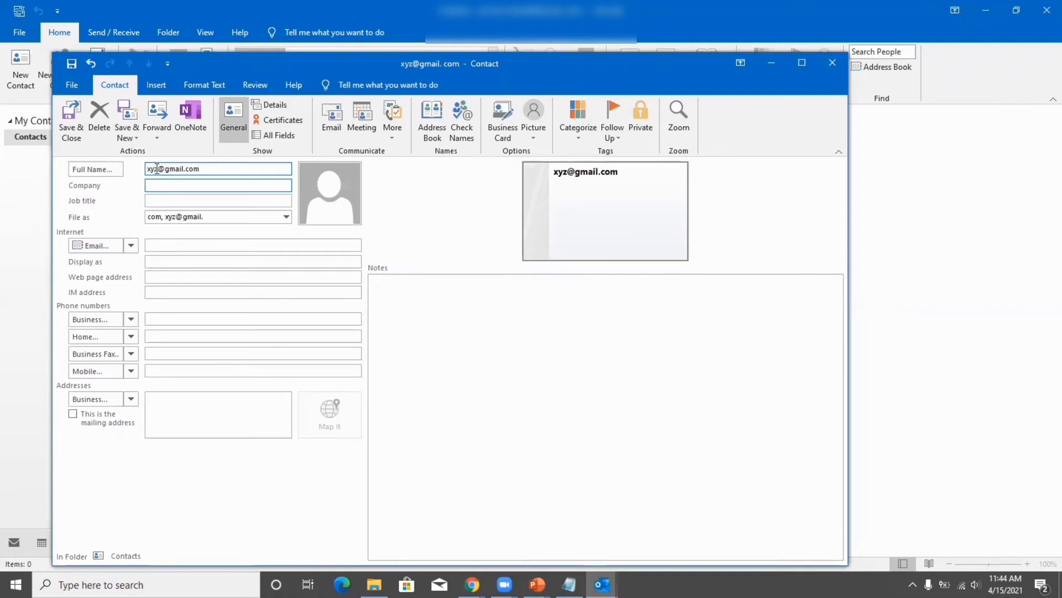
key(Tab)
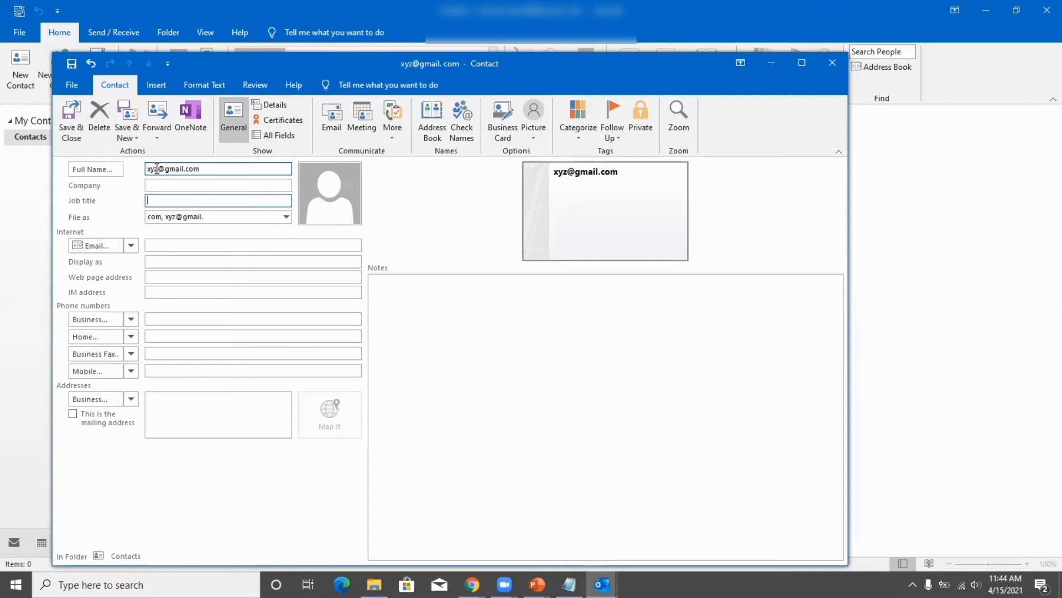
key(Tab)
key(Tab)
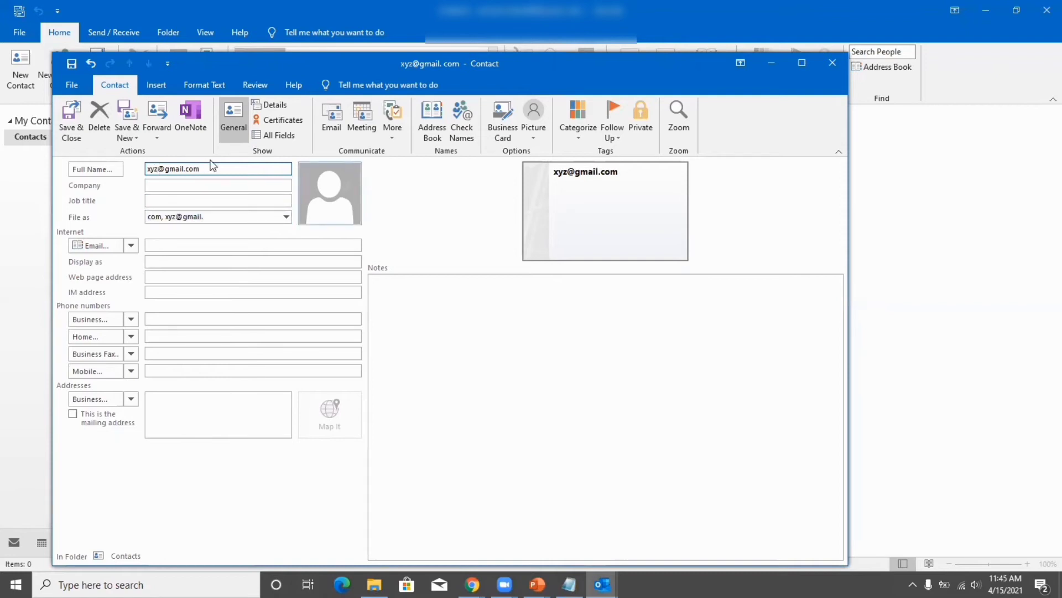
key(Tab)
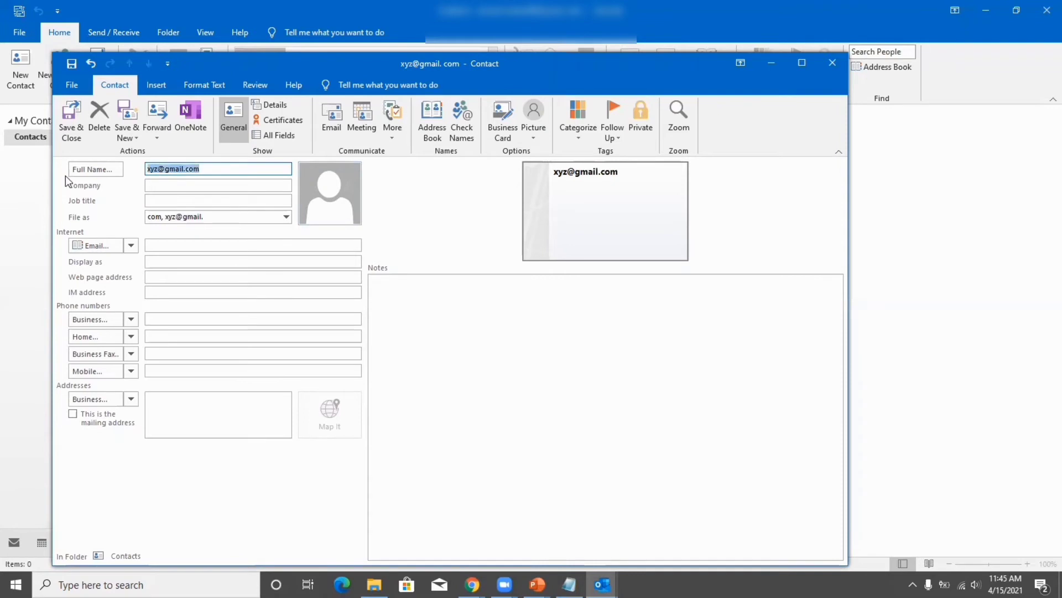
text(xyz)
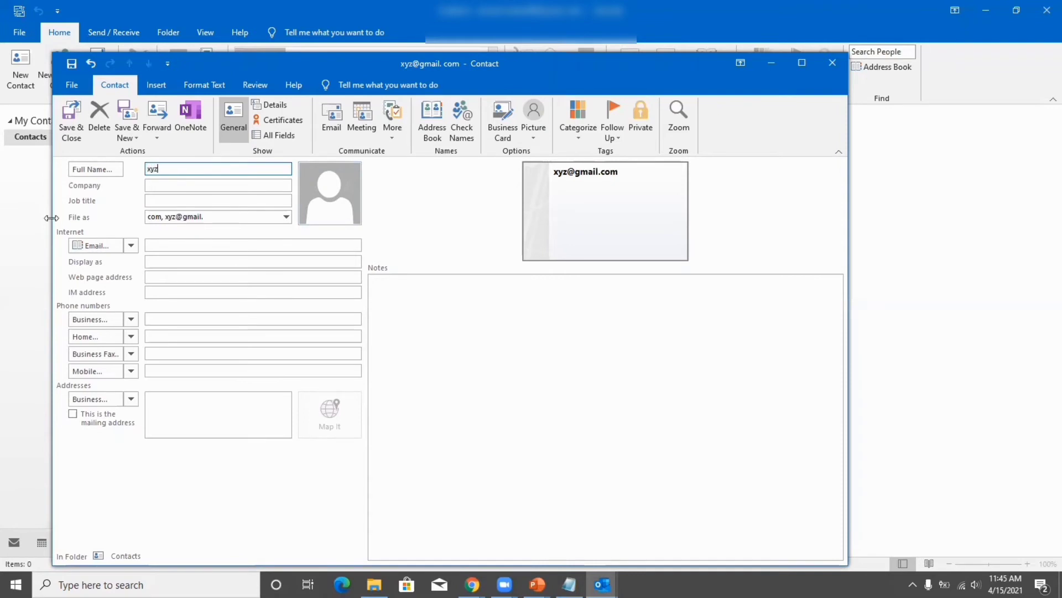
click(170, 241)
text(xyz@gmial)
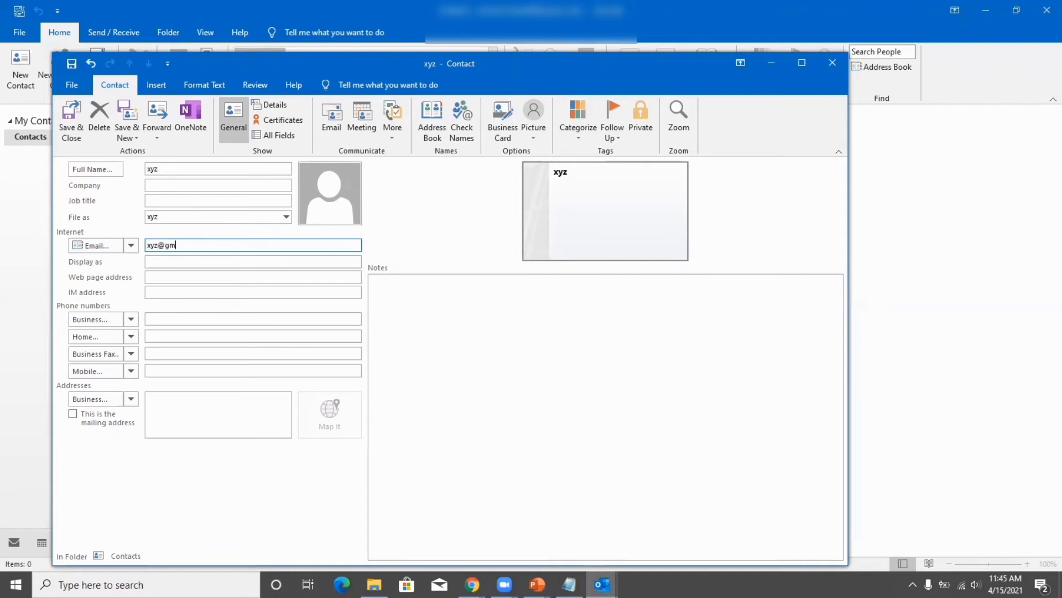
key(BackSpace)
key(BackSpace)
key(BackSpace)
text(ail.com)
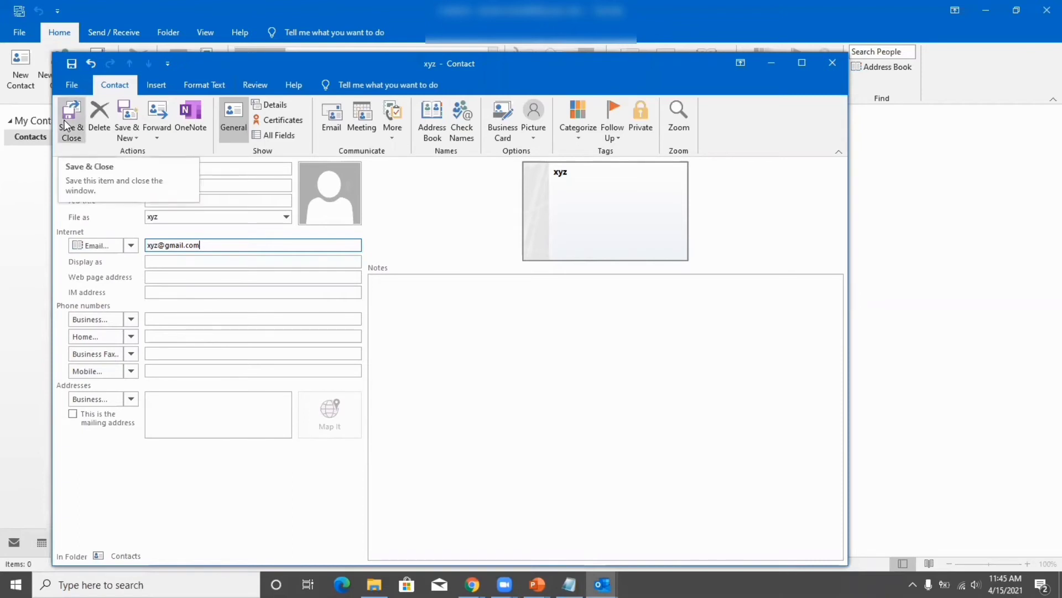
Save the first contact, then enter and save a second contact's name and Gmail address.
click(127, 118)
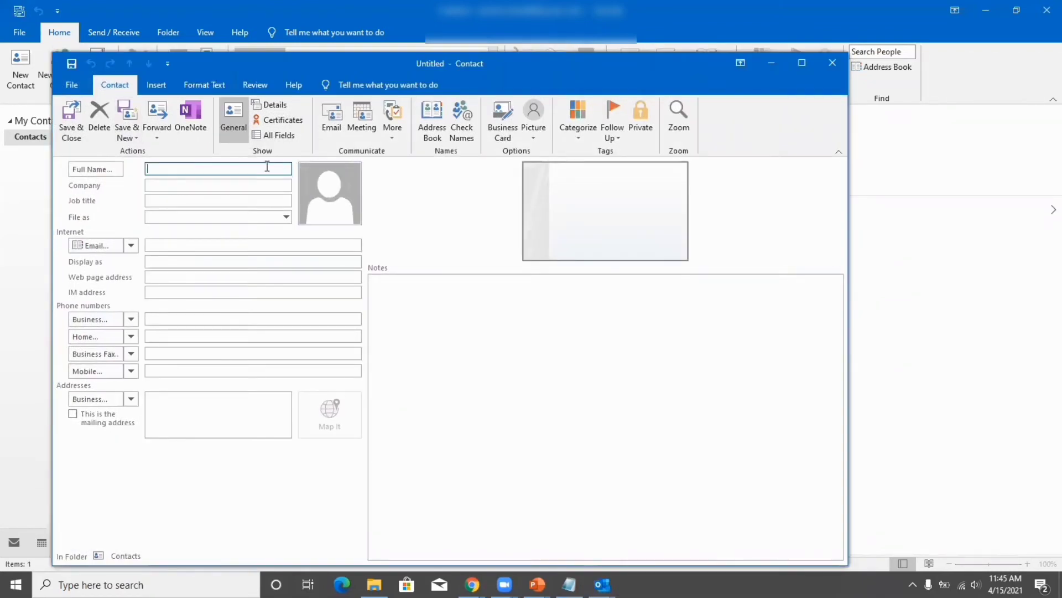
text(abc)
click(169, 244)
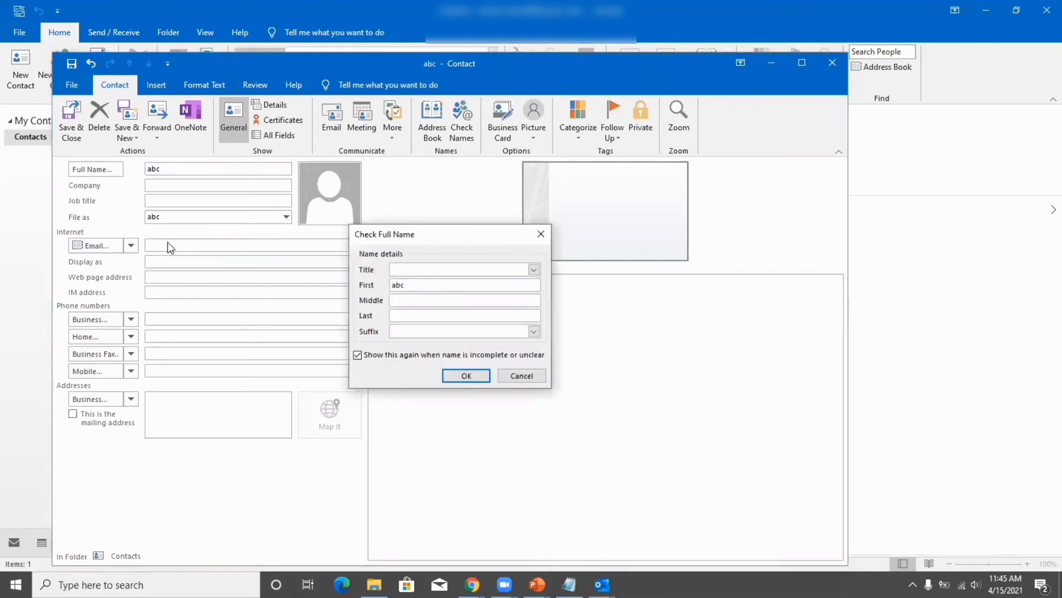
click(541, 234)
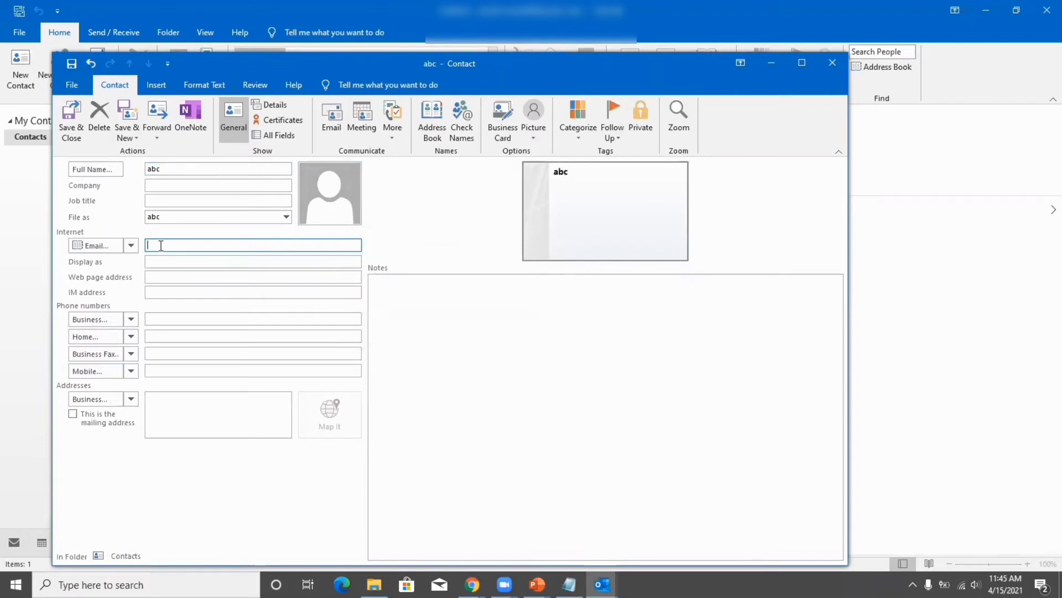
text(abc@gmail.com)
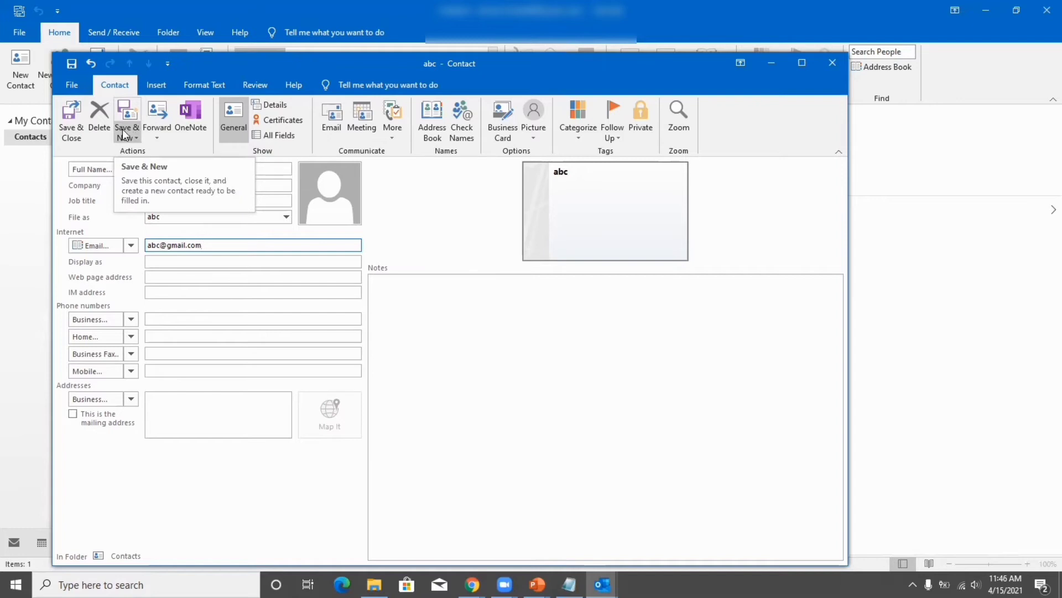
click(72, 120)
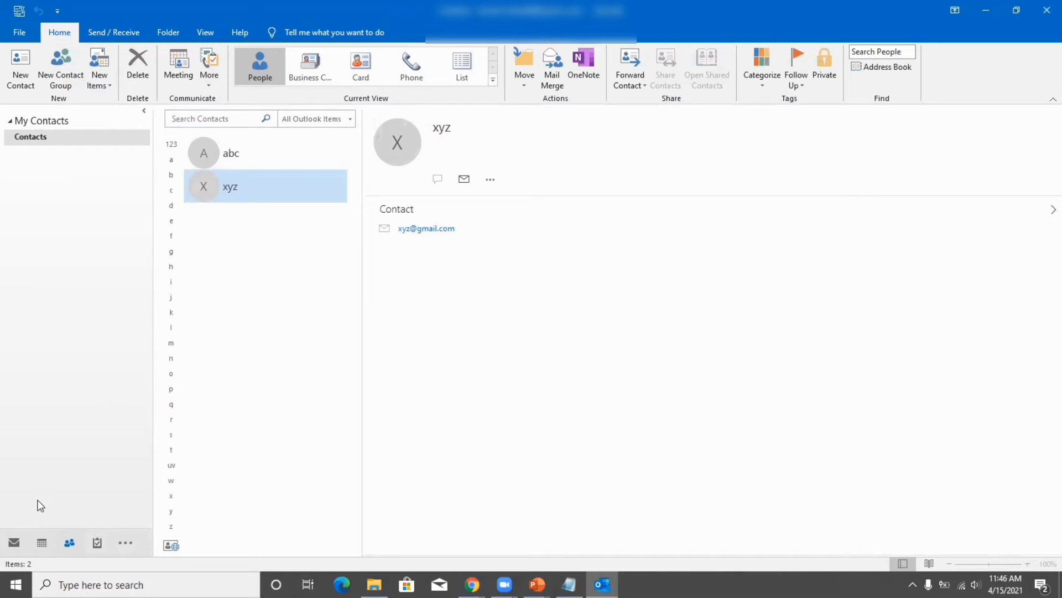
Switch from Contacts back to the Mail view.
click(15, 542)
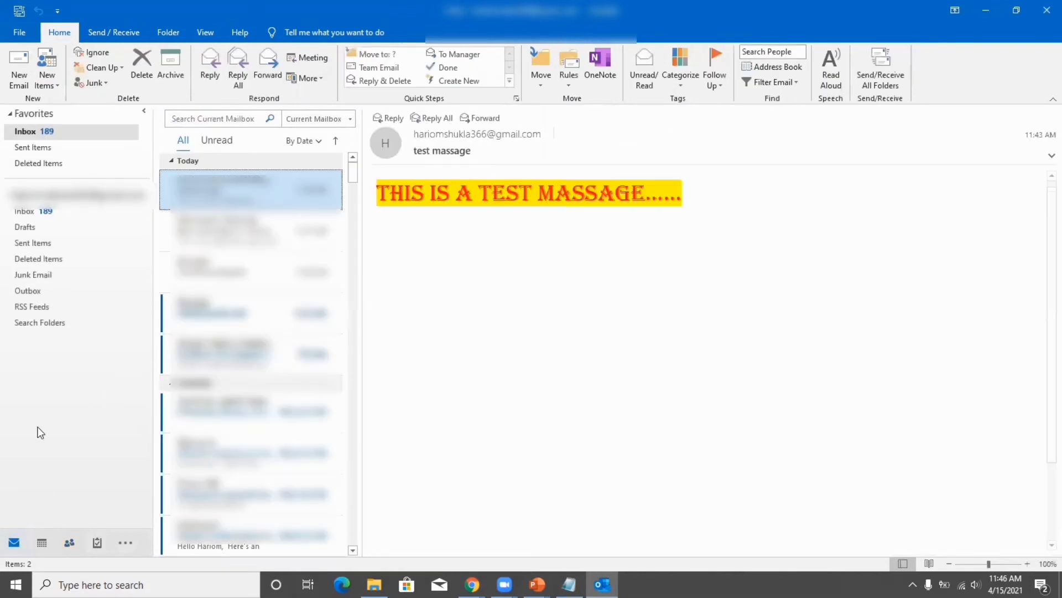
Start a new email and add the second-listed contact as the To recipient from the Address Book.
click(18, 71)
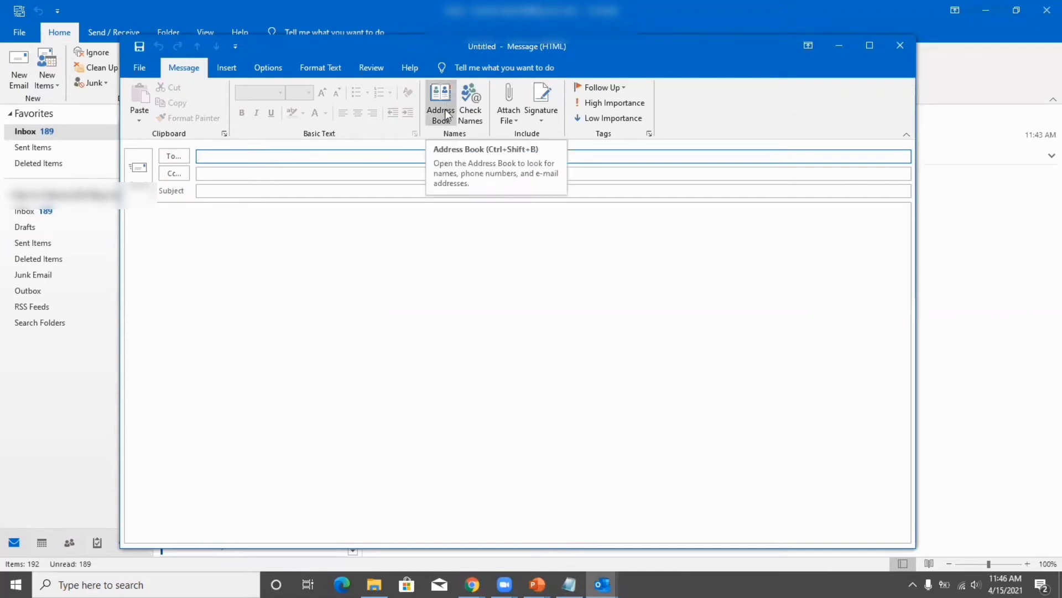
click(446, 107)
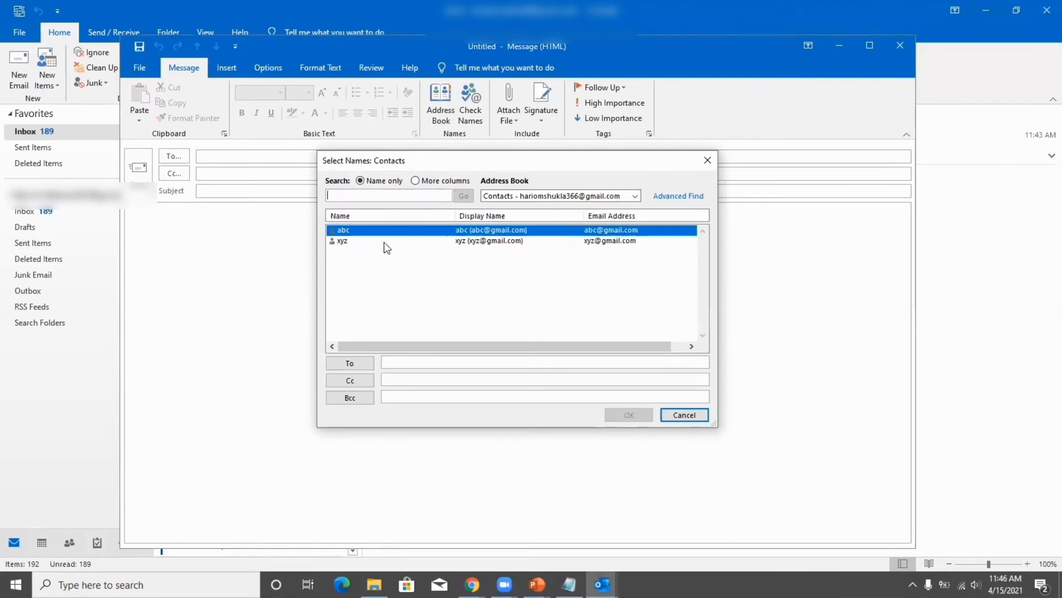
click(443, 241)
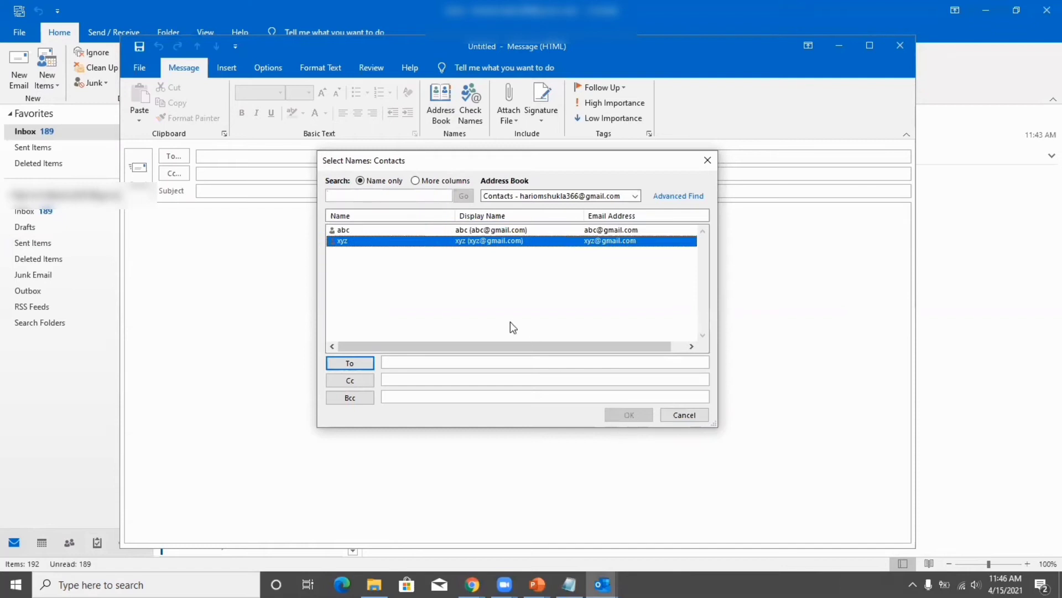
double_click(479, 242)
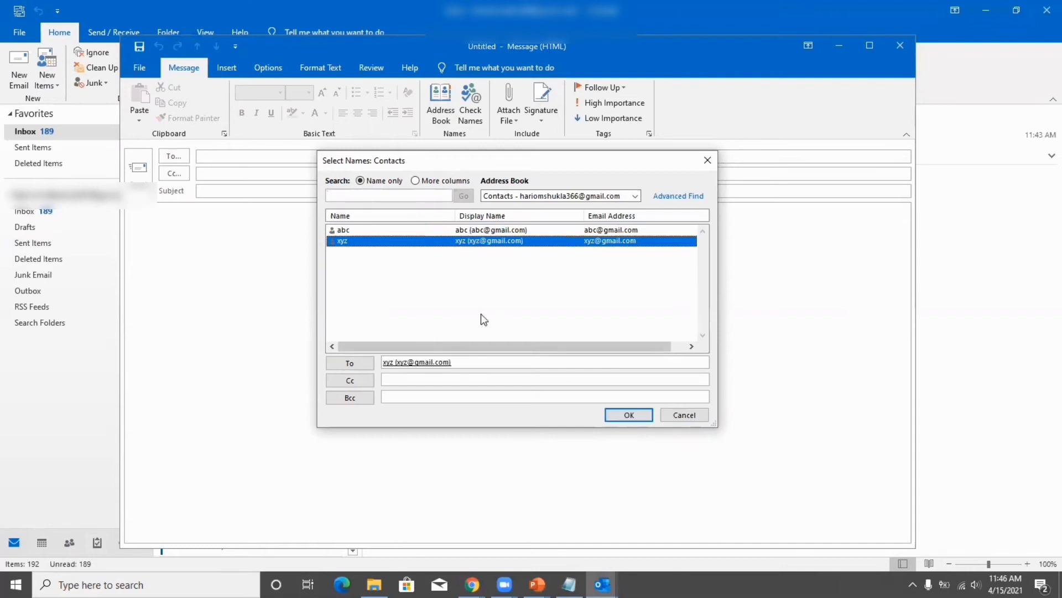
Put the other contact on the Cc line, remove the extra To entry, and confirm.
click(438, 379)
double_click(463, 230)
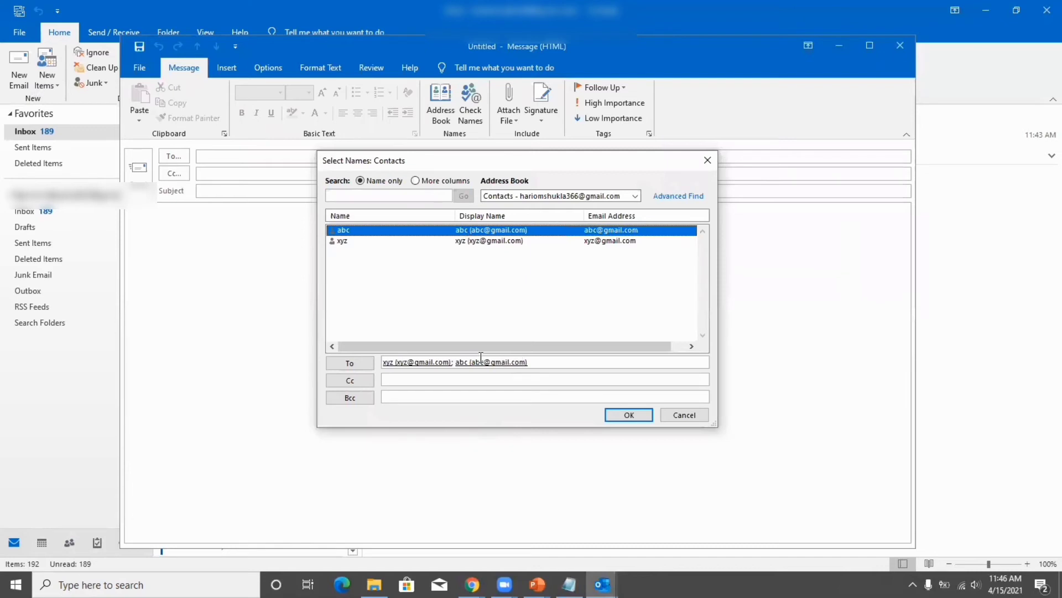
click(532, 364)
key(BackSpace)
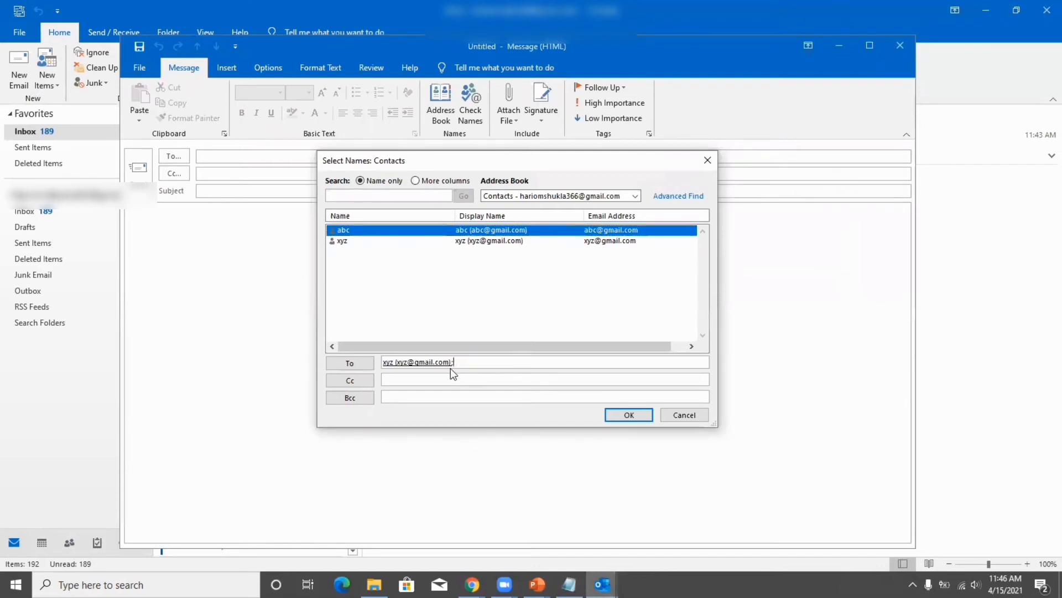
click(349, 378)
click(626, 415)
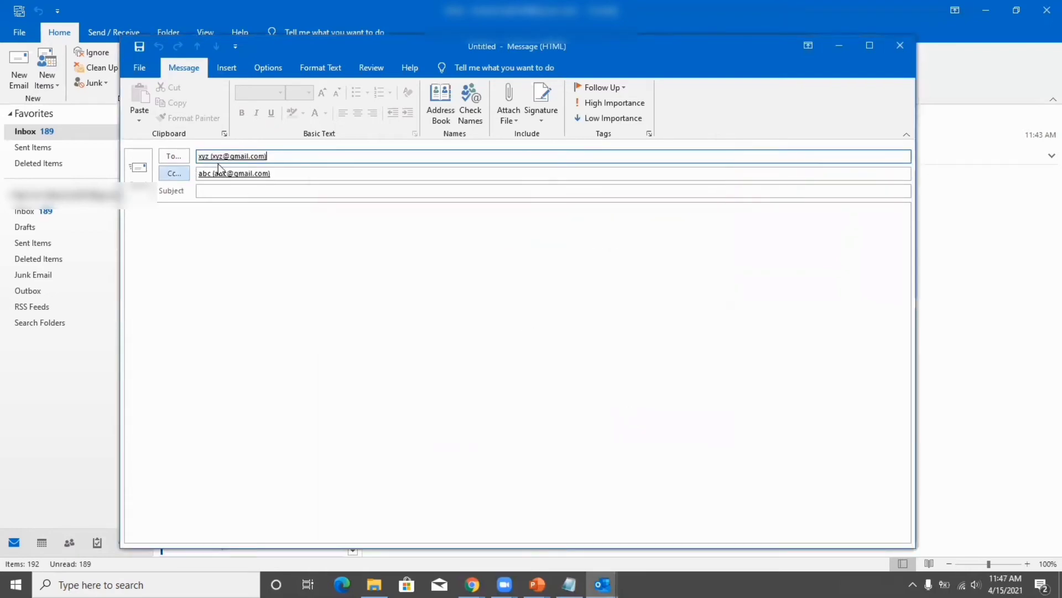
Step through the draft's Cc, subject and body fields.
click(218, 171)
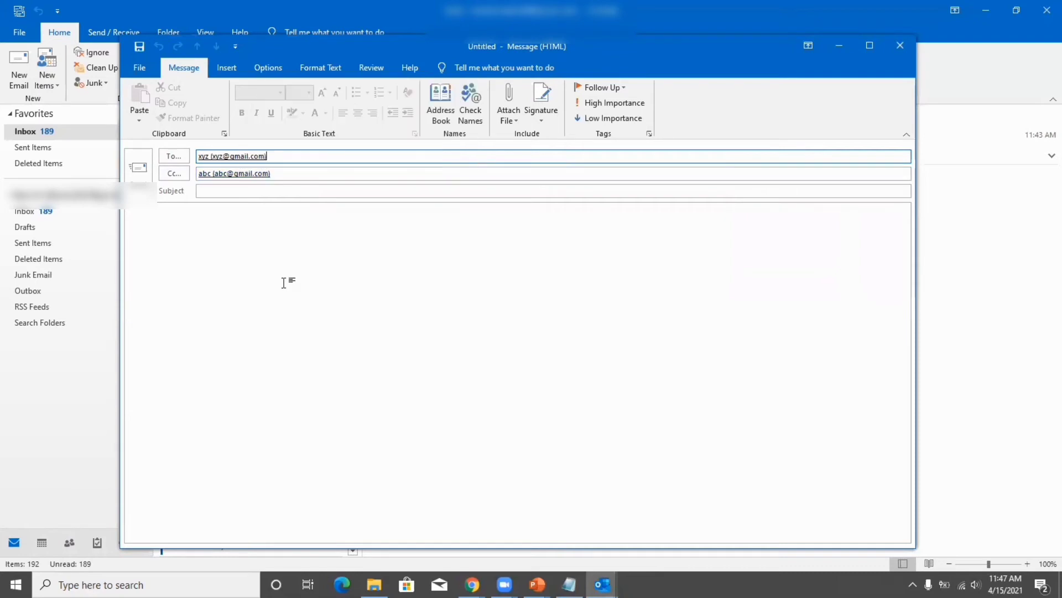
click(230, 190)
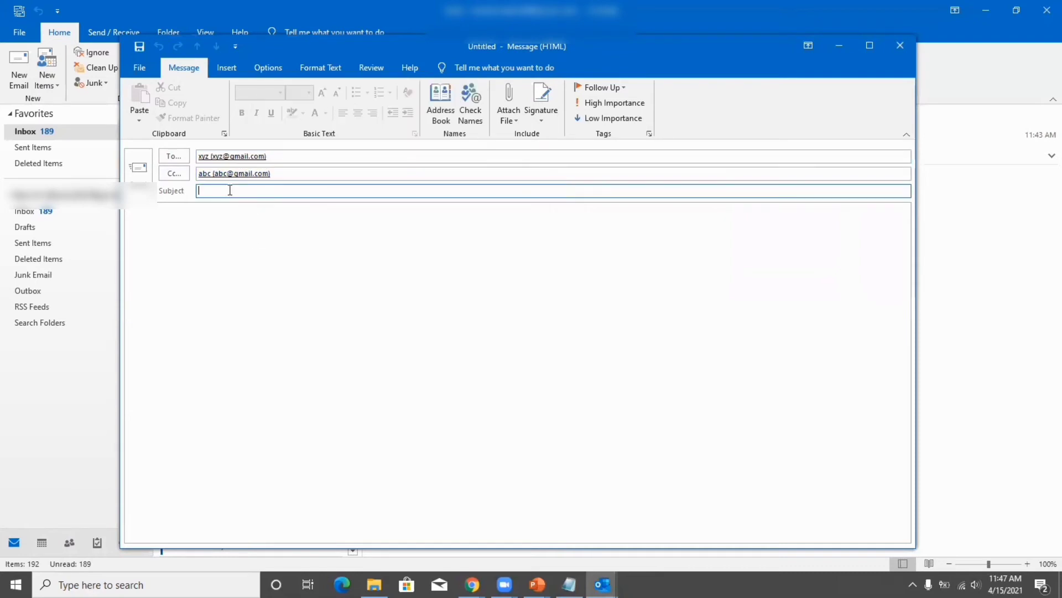
click(470, 250)
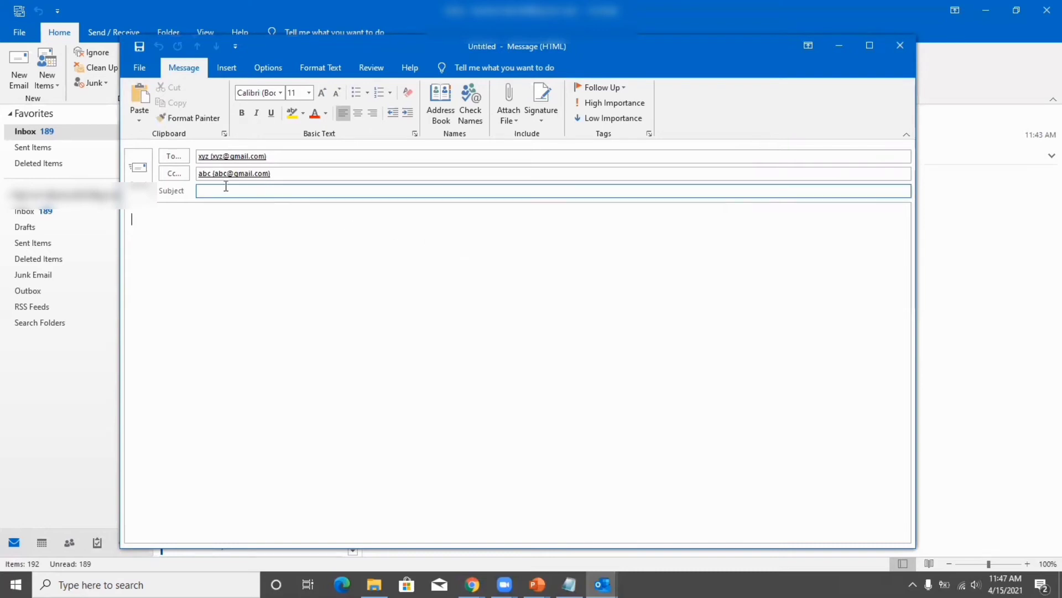
Review recipients in Select Names, including the Bcc box, then close the draft.
click(177, 176)
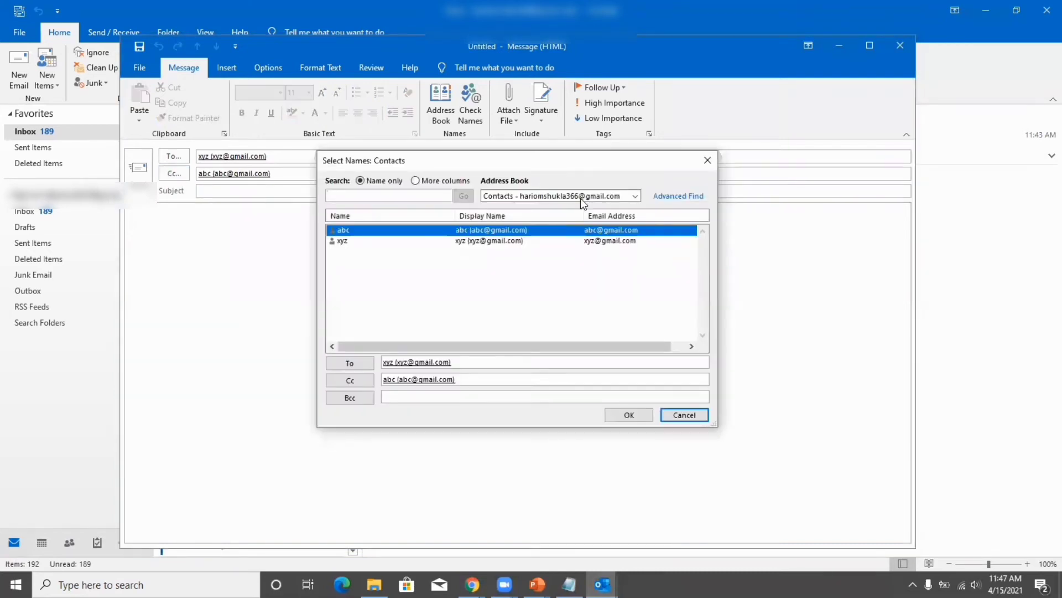
click(707, 160)
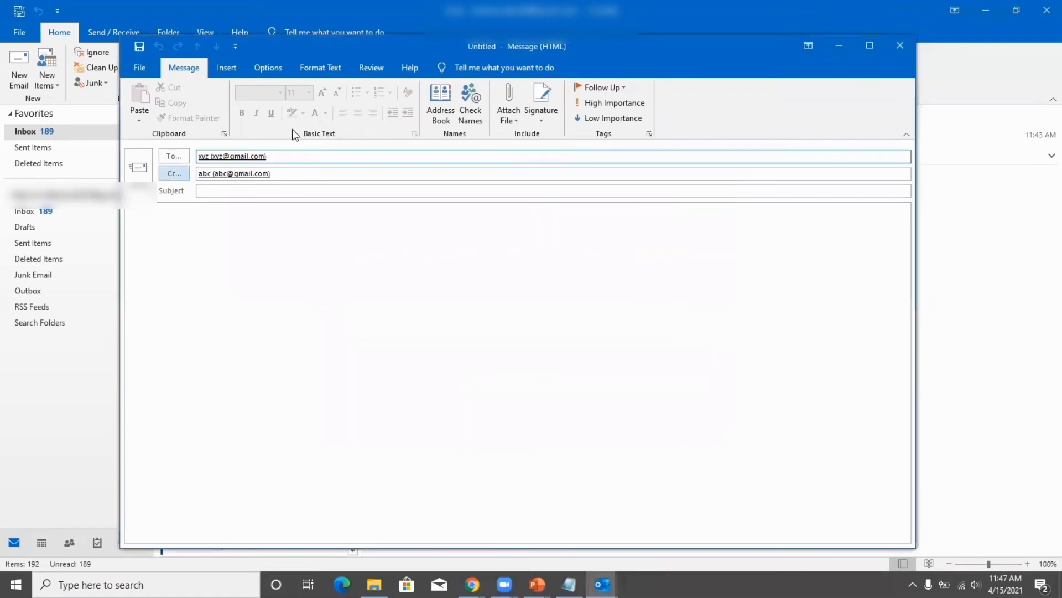
click(176, 173)
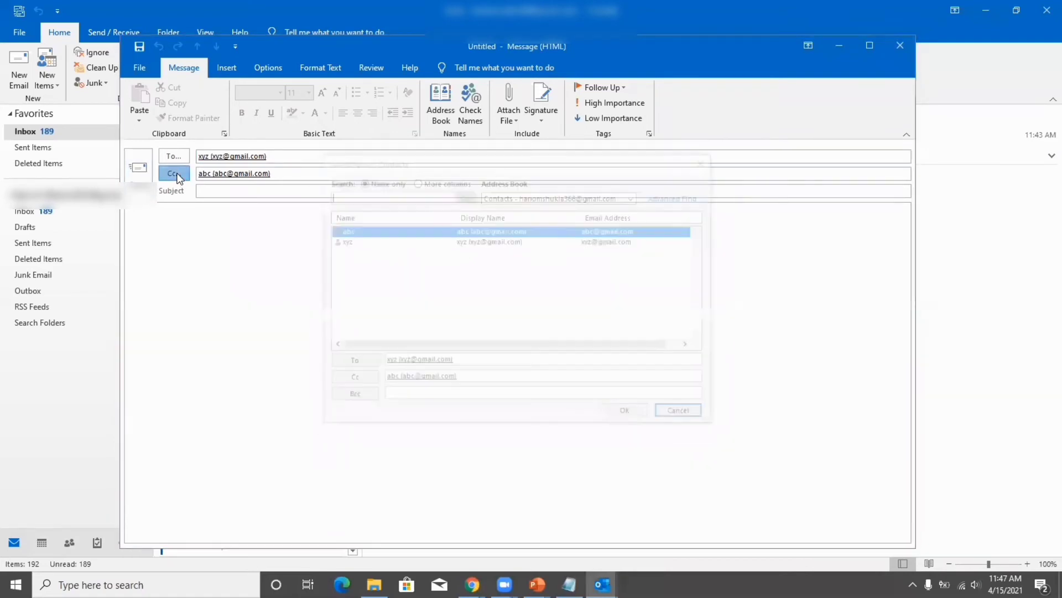
click(401, 399)
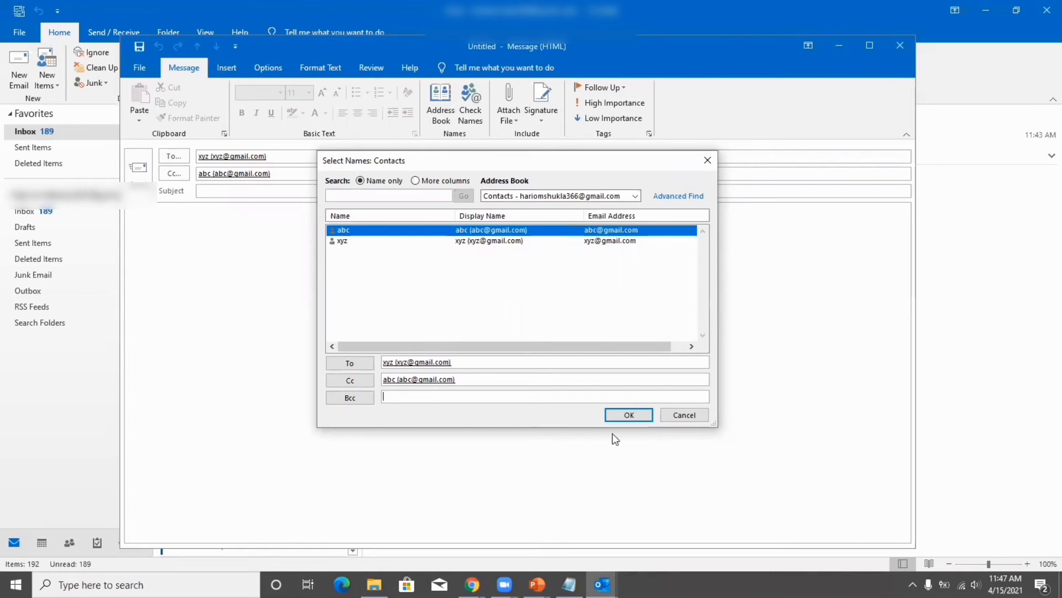
click(623, 415)
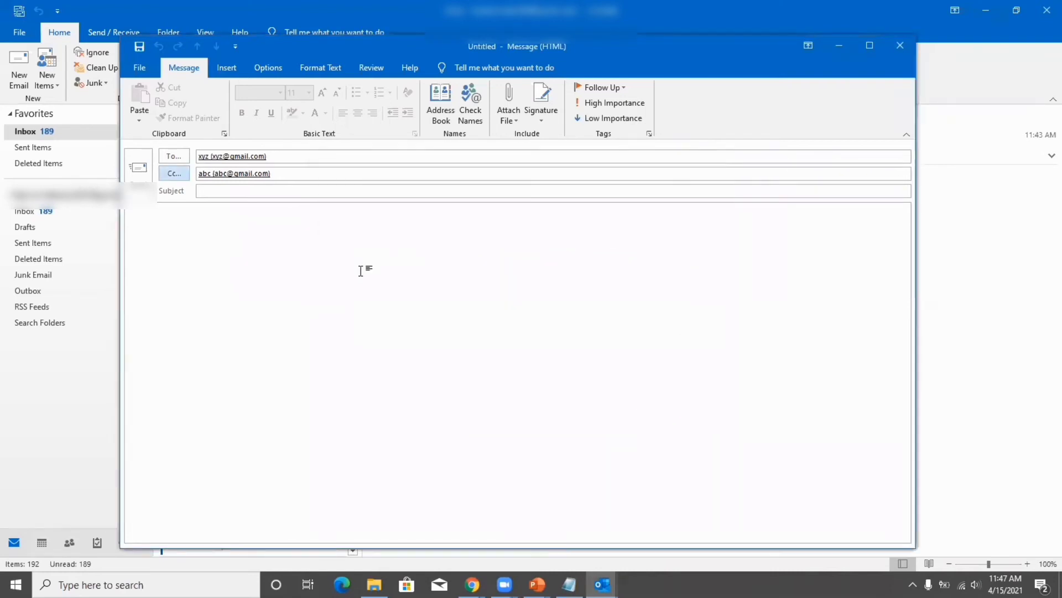
click(901, 45)
Discard the draft unsaved and launch Import/Export from File > Open & Export.
click(544, 330)
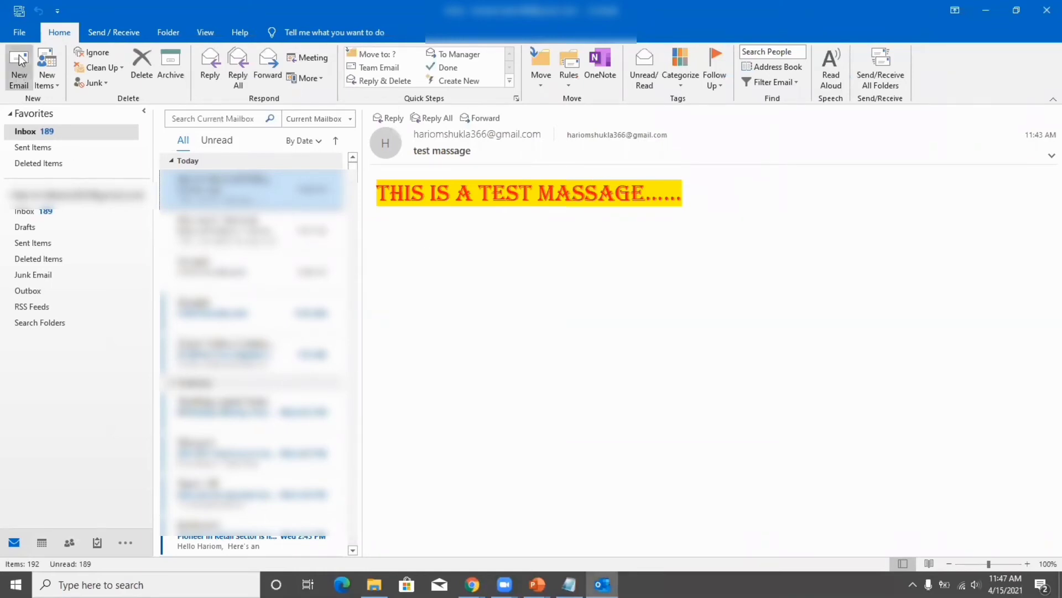
click(18, 33)
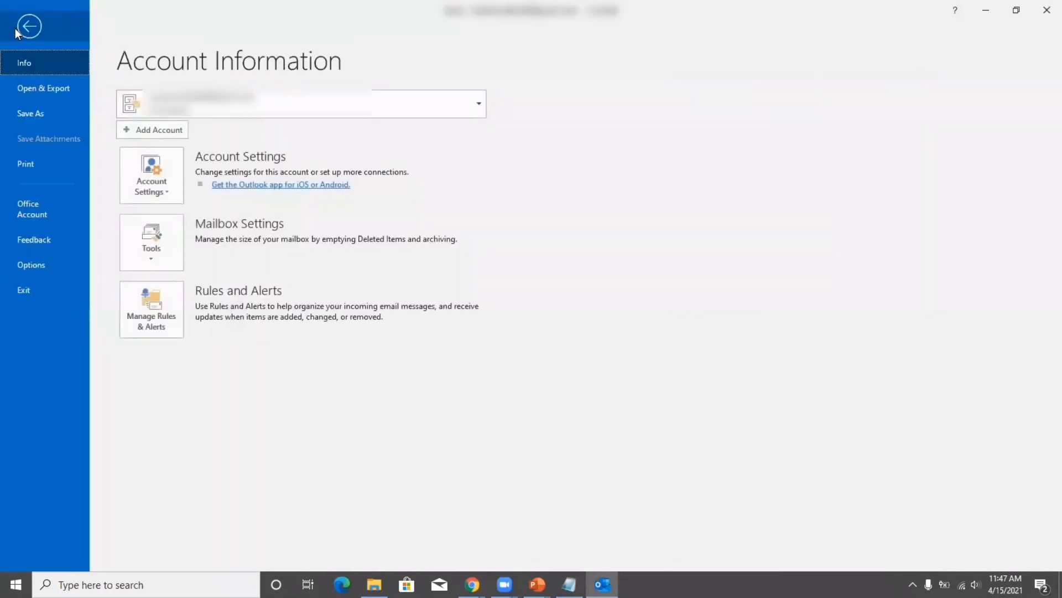
click(56, 90)
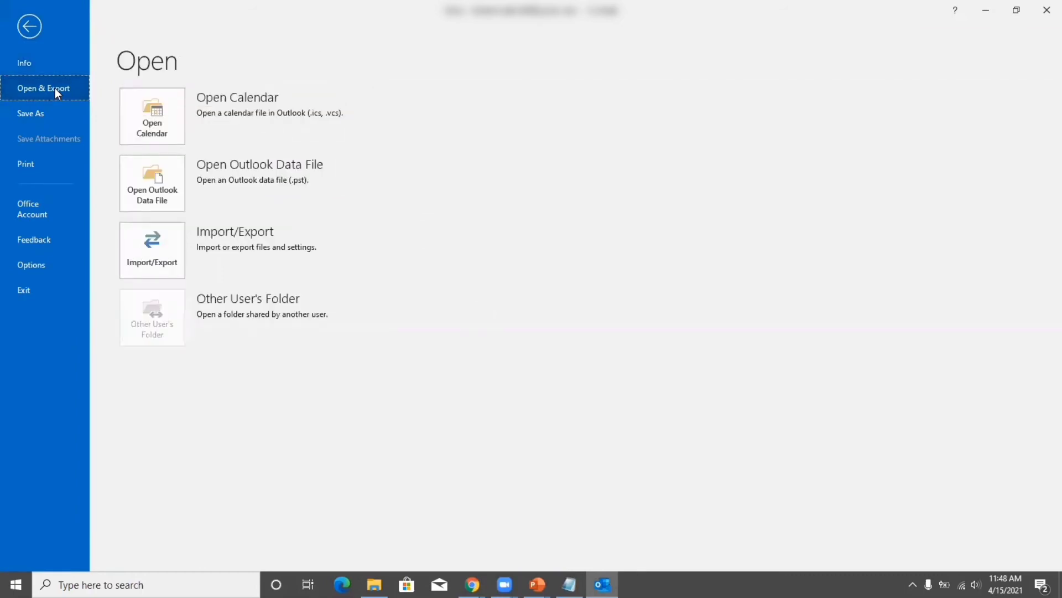
click(153, 248)
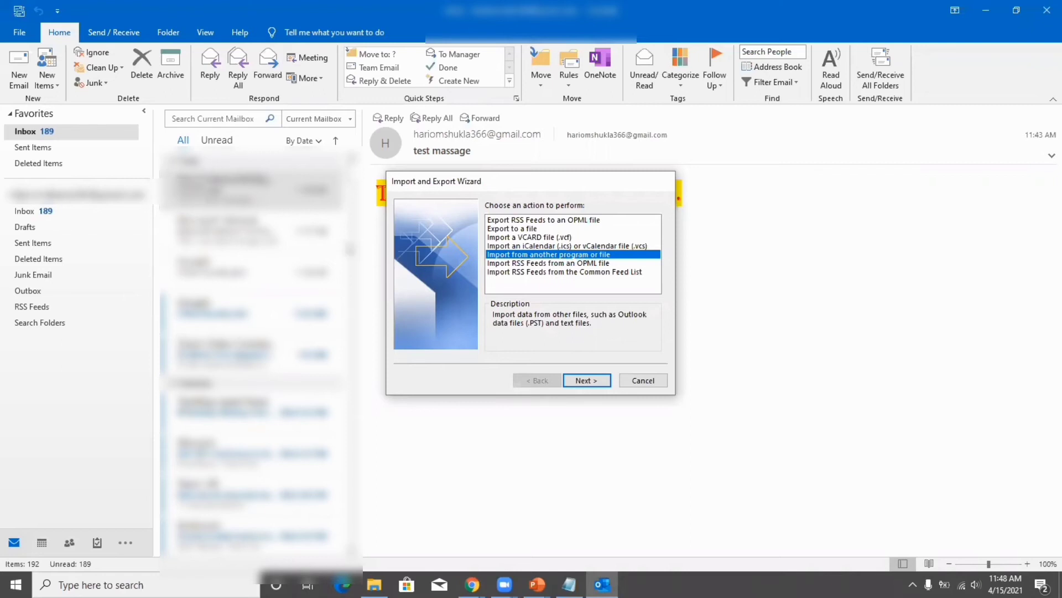
Choose Export to a file with the Outlook Data File (.pst) format and continue.
click(515, 229)
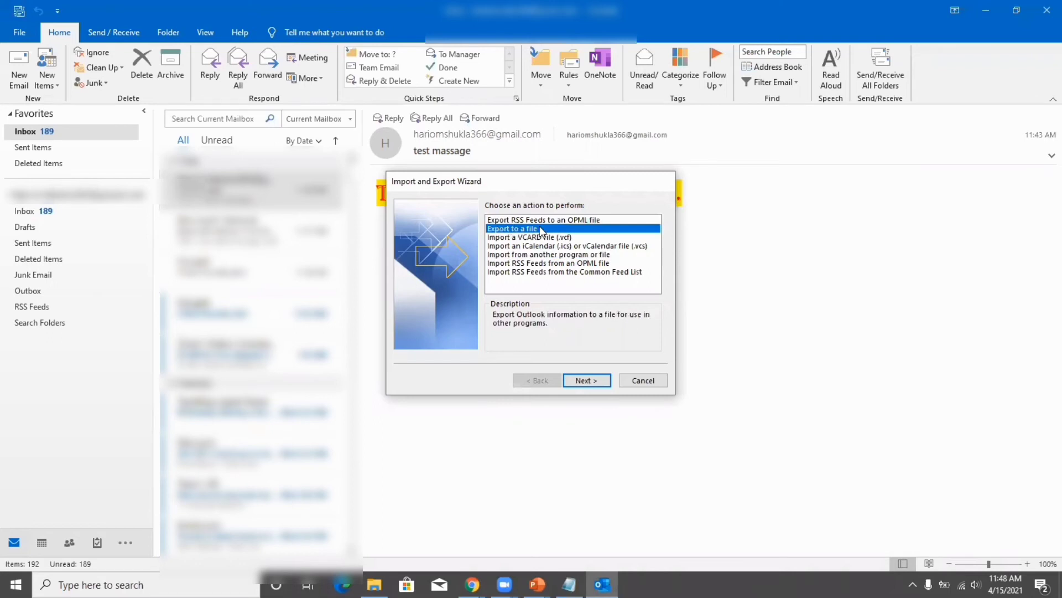
click(593, 378)
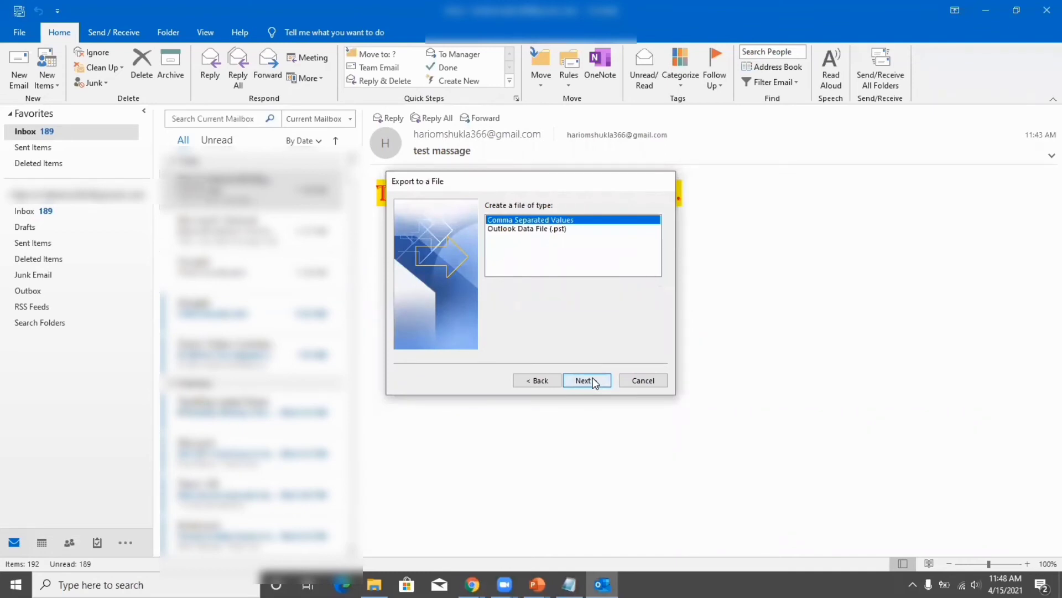
click(535, 229)
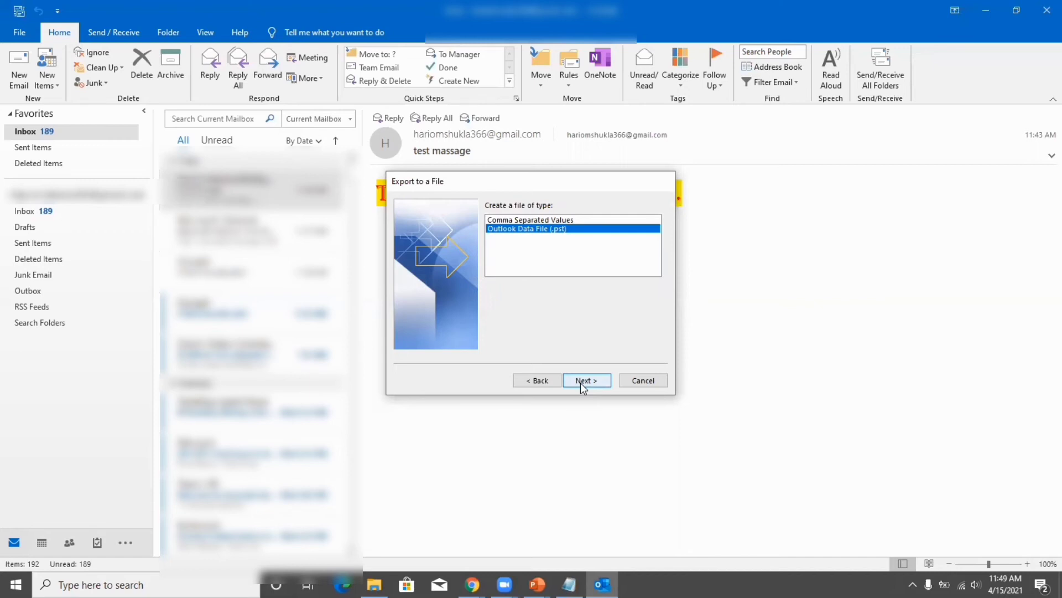
click(581, 384)
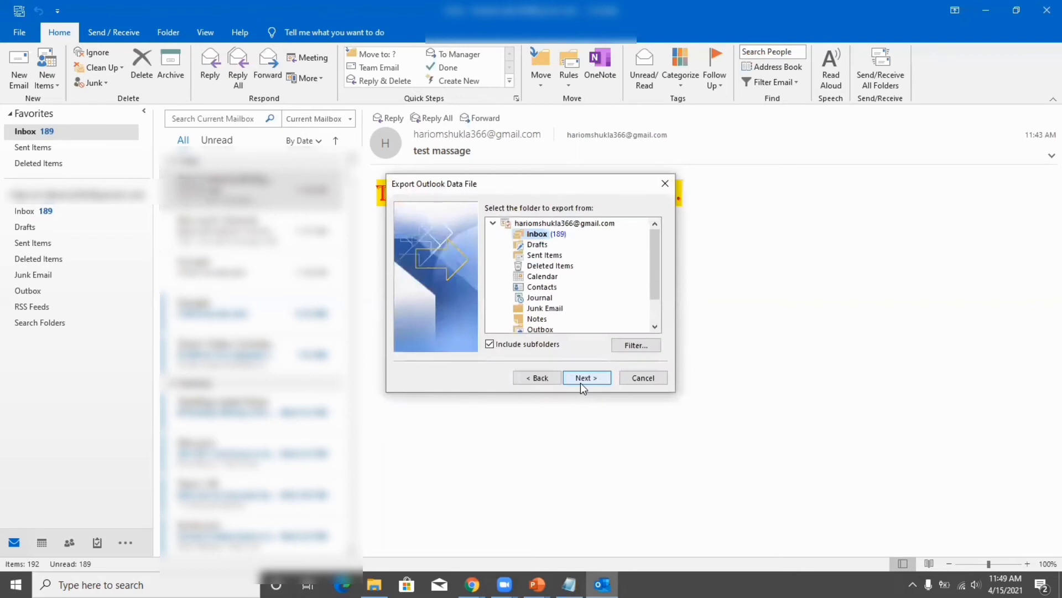
Export the entire mail account with subfolders to Documents\Outlook Files\backup.pst.
click(538, 224)
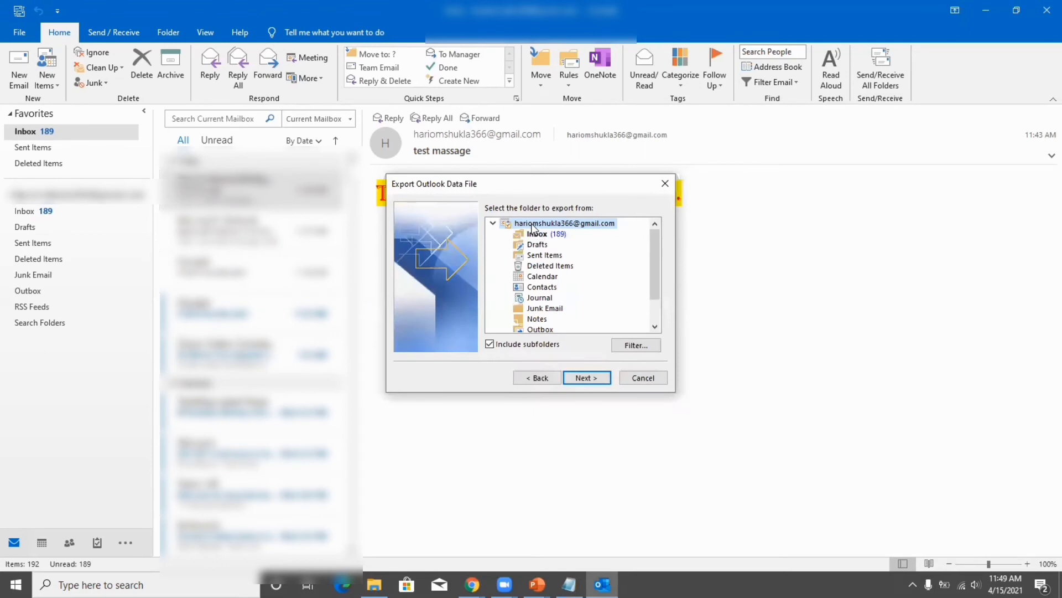
click(584, 379)
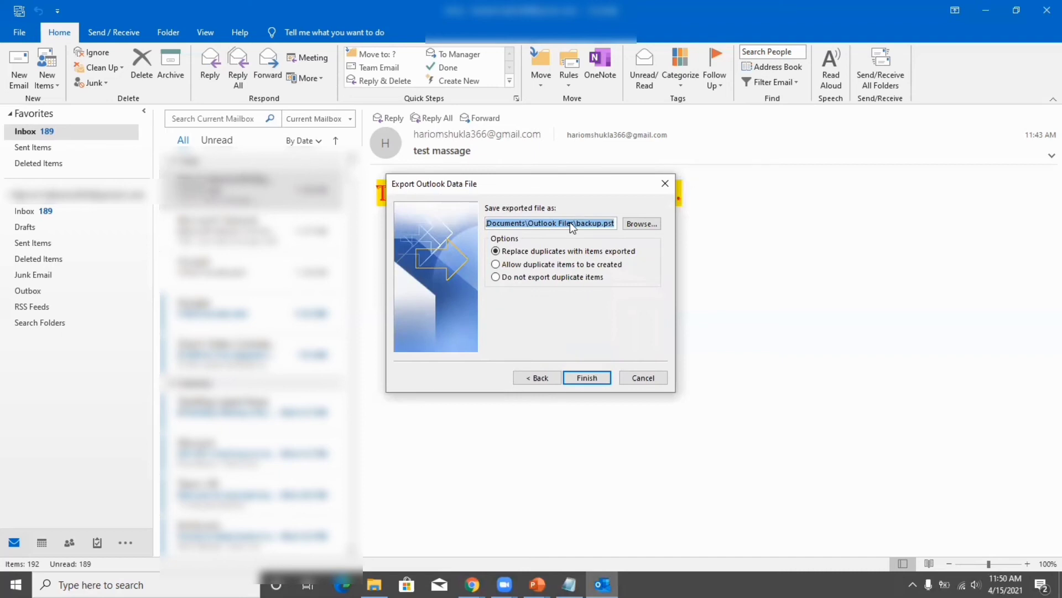
click(588, 378)
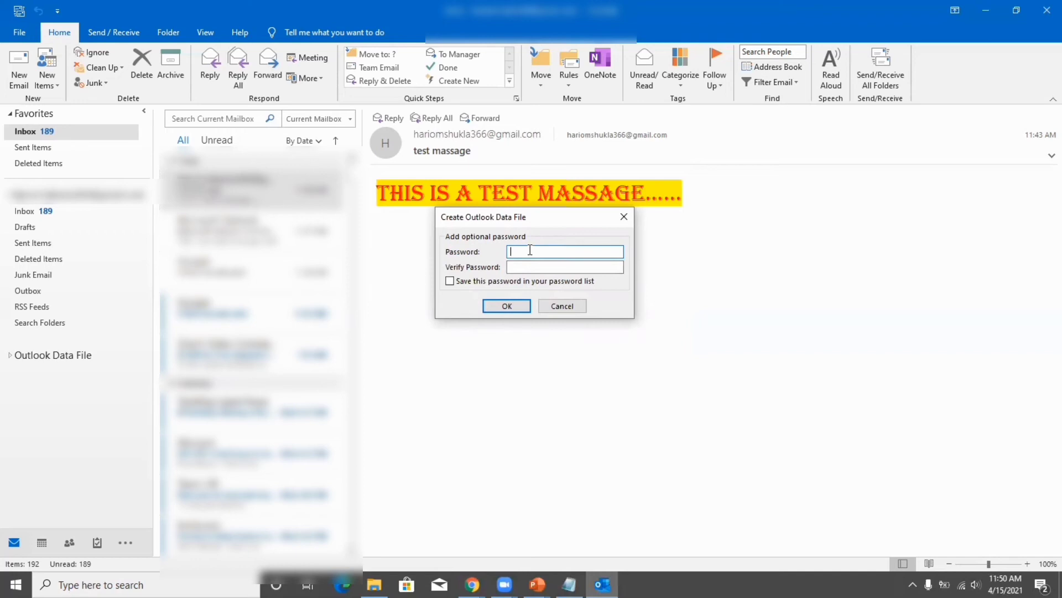
Set and verify a password on the new backup.pst data file.
text(1234)
click(565, 267)
text(1234)
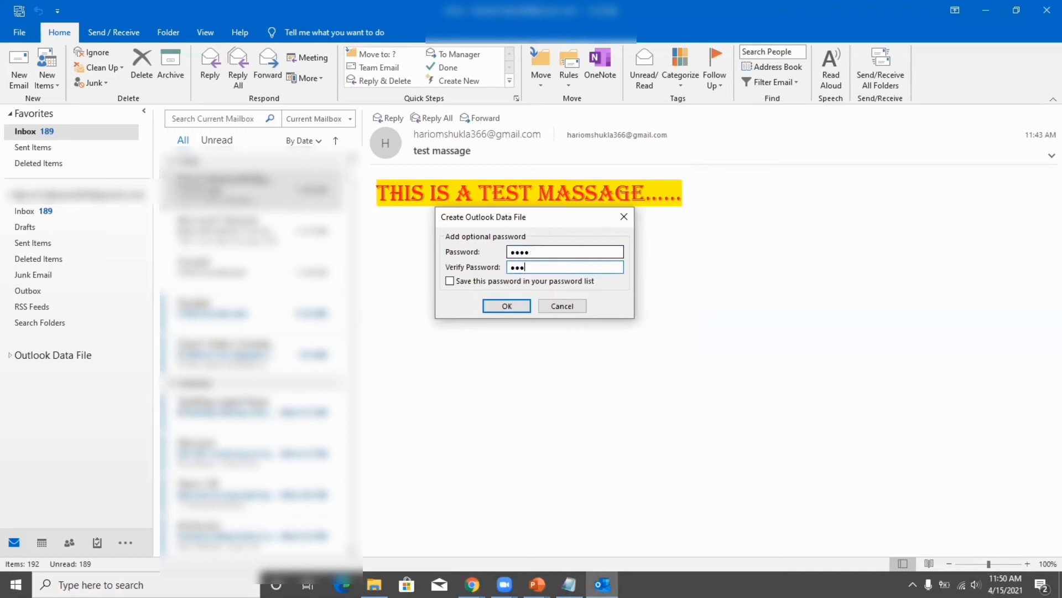
click(507, 306)
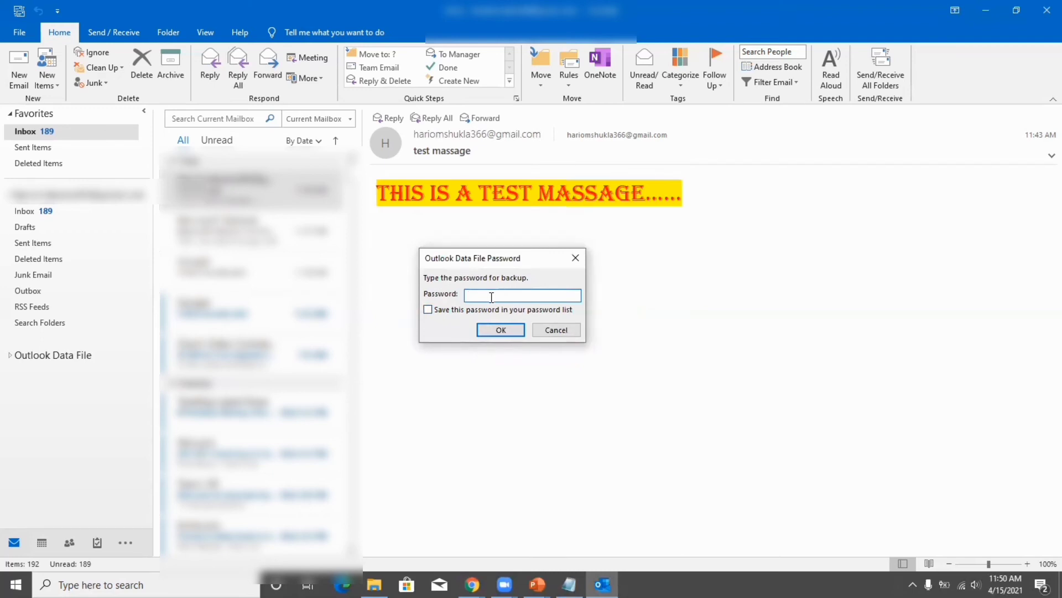
Enter the backup password to unlock the file, then minimize Outlook.
text(1234)
click(501, 329)
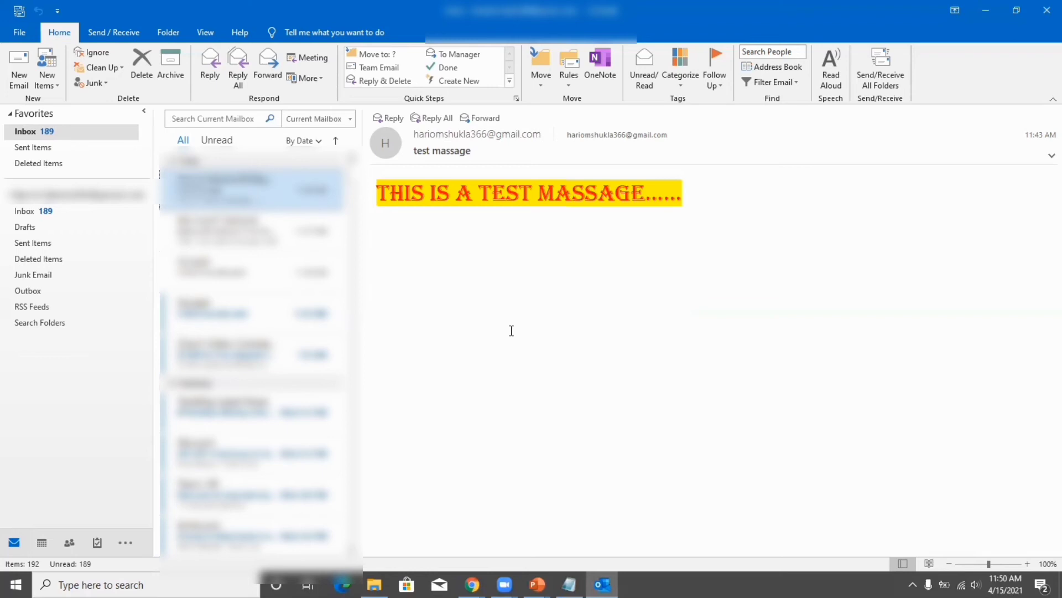
click(986, 10)
double_click(25, 25)
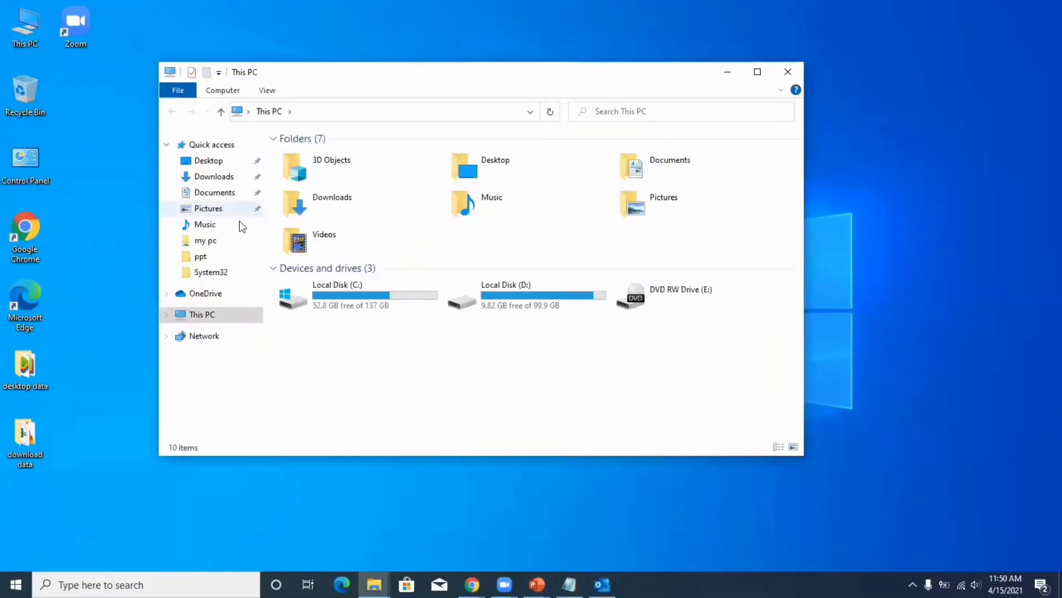
double_click(354, 301)
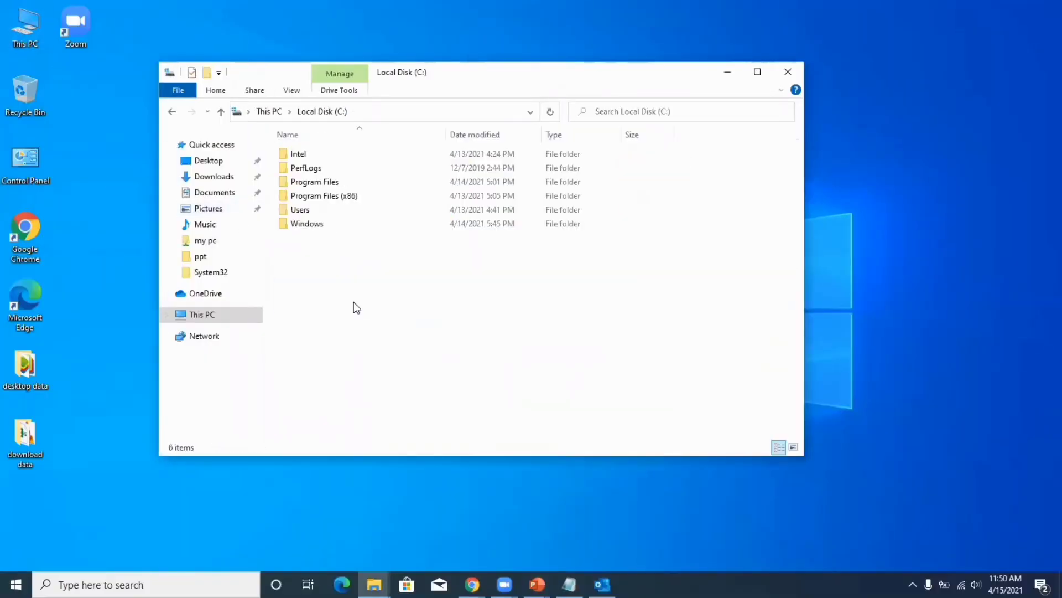
double_click(302, 210)
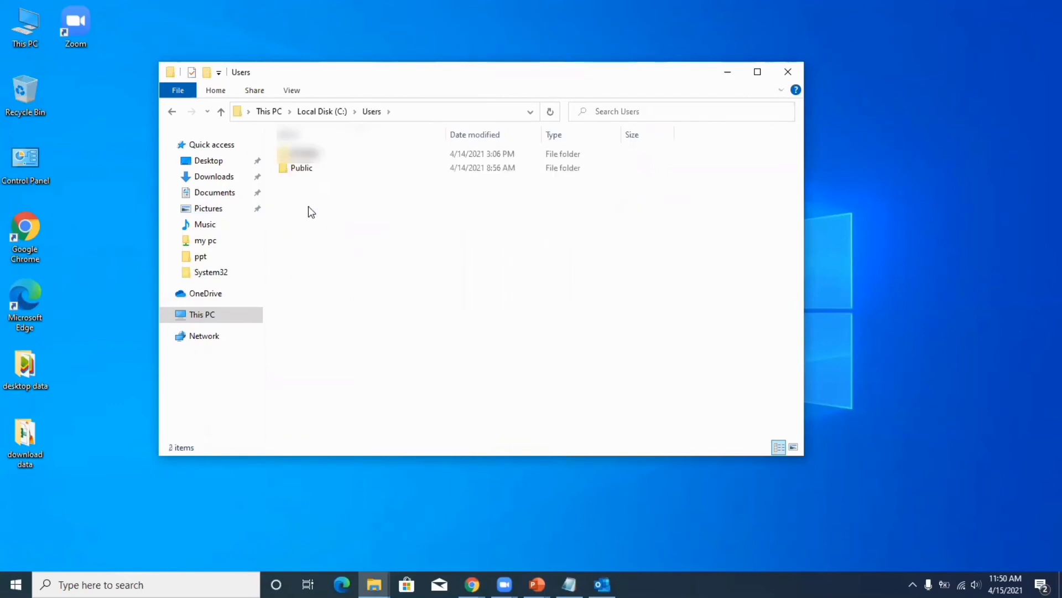
double_click(303, 153)
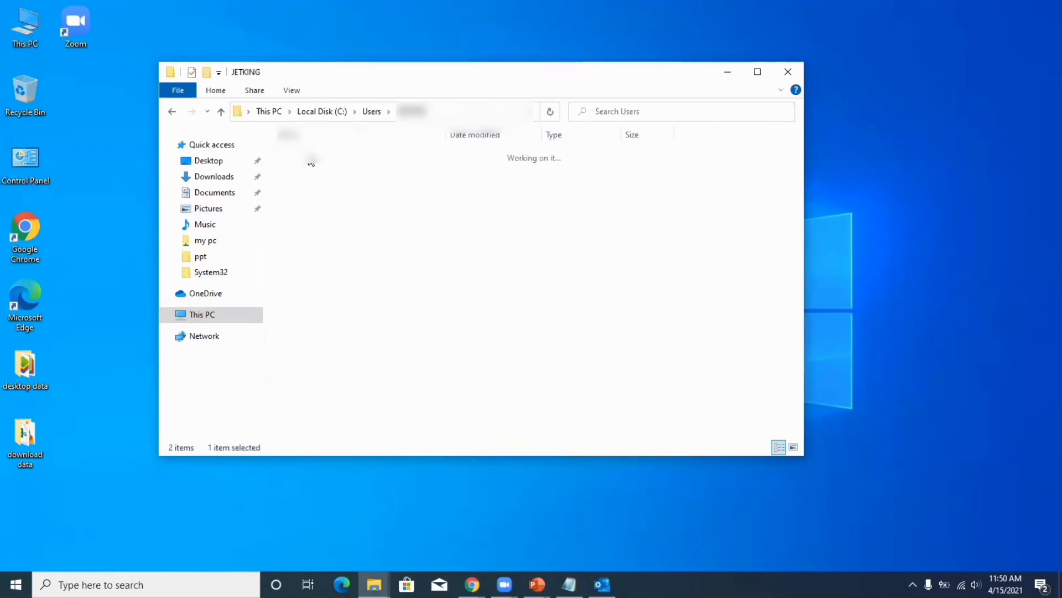
click(798, 75)
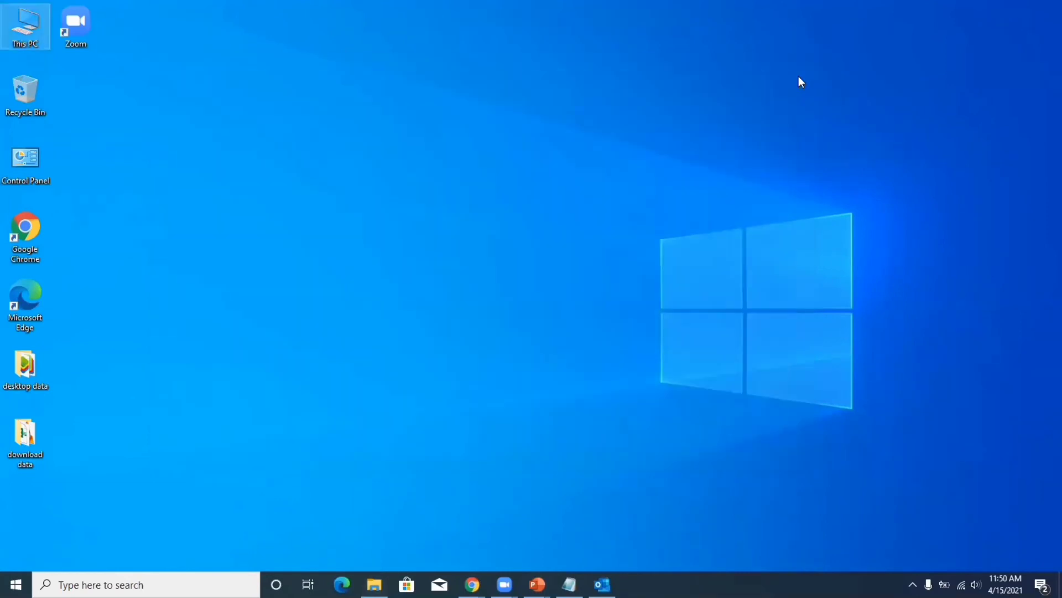
Browse from This PC to the Documents\Outlook Files folder.
double_click(25, 35)
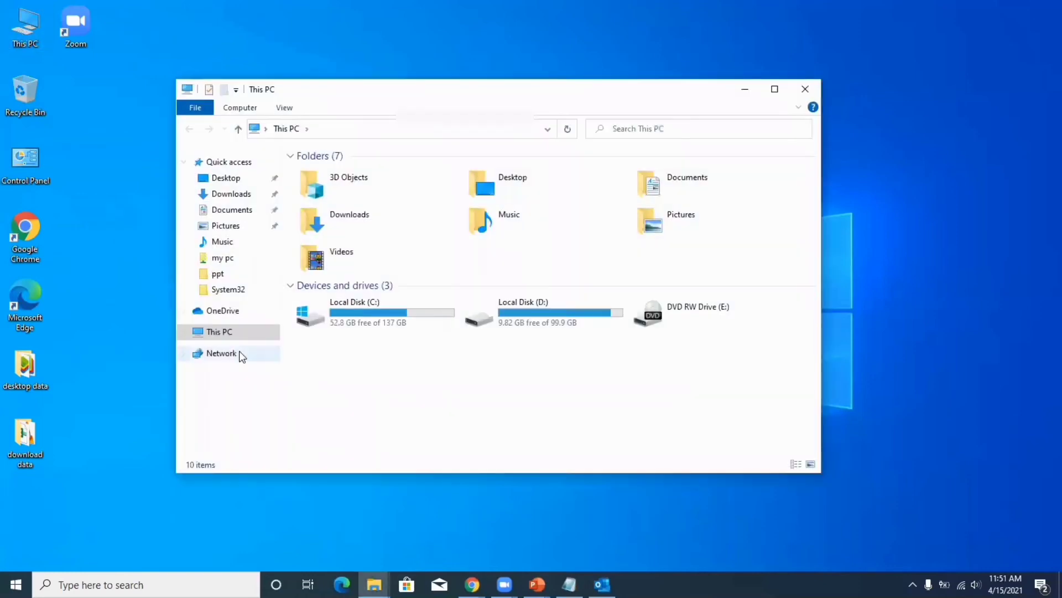
click(242, 215)
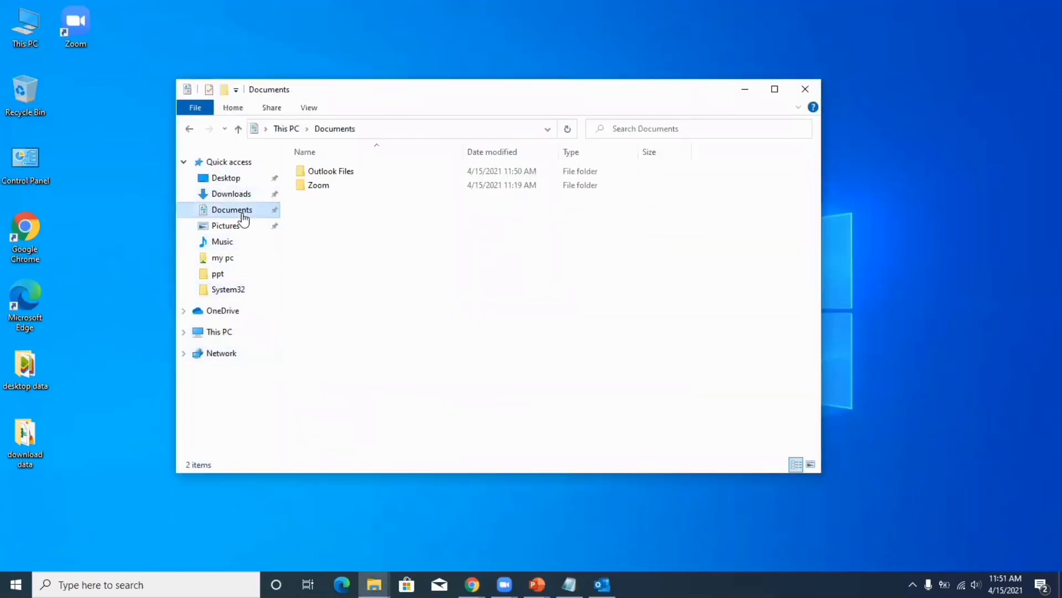
double_click(329, 172)
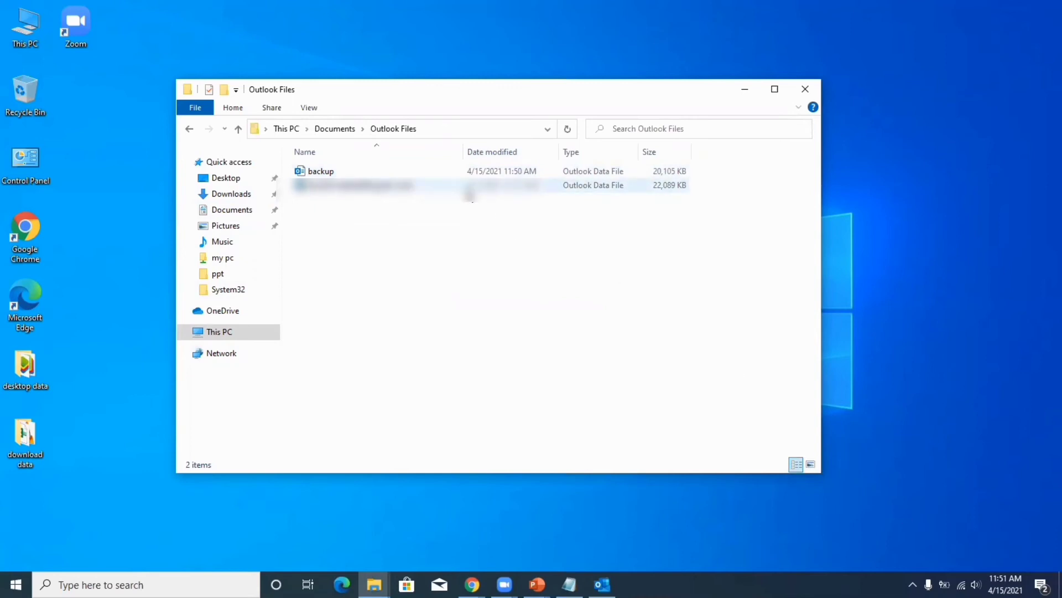
Check backup.pst's Properties showing the Outlook Data File type, then close Properties and the folder.
click(328, 173)
right_click(328, 173)
click(375, 387)
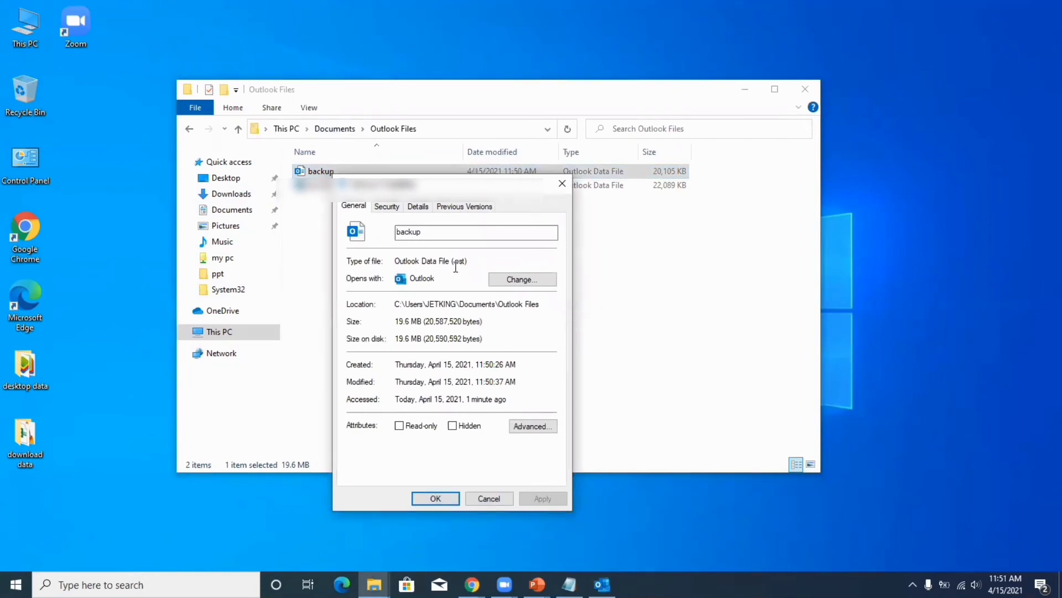
drag(471, 261, 384, 264)
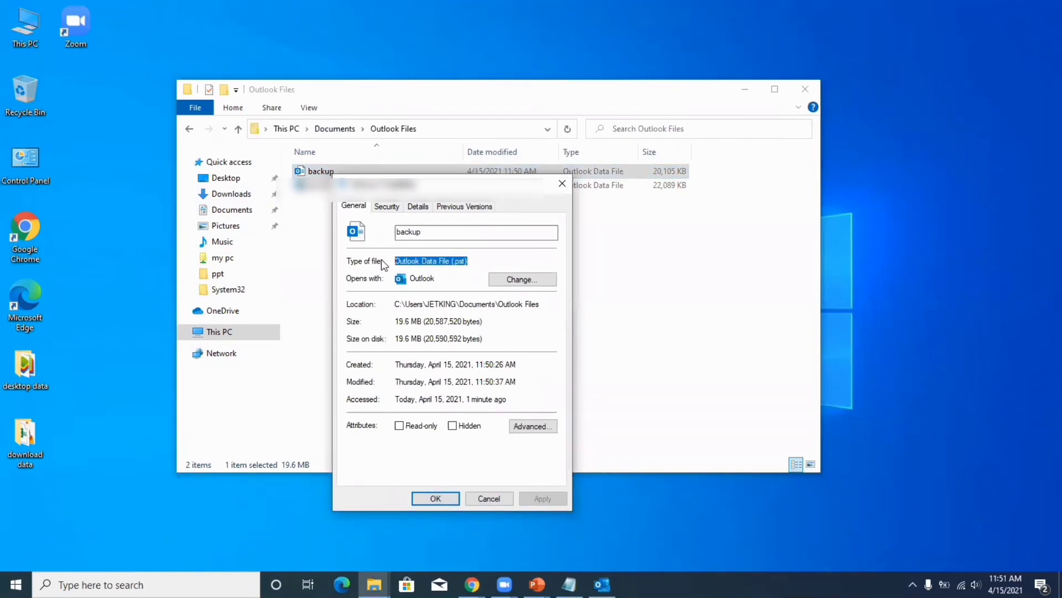
click(563, 183)
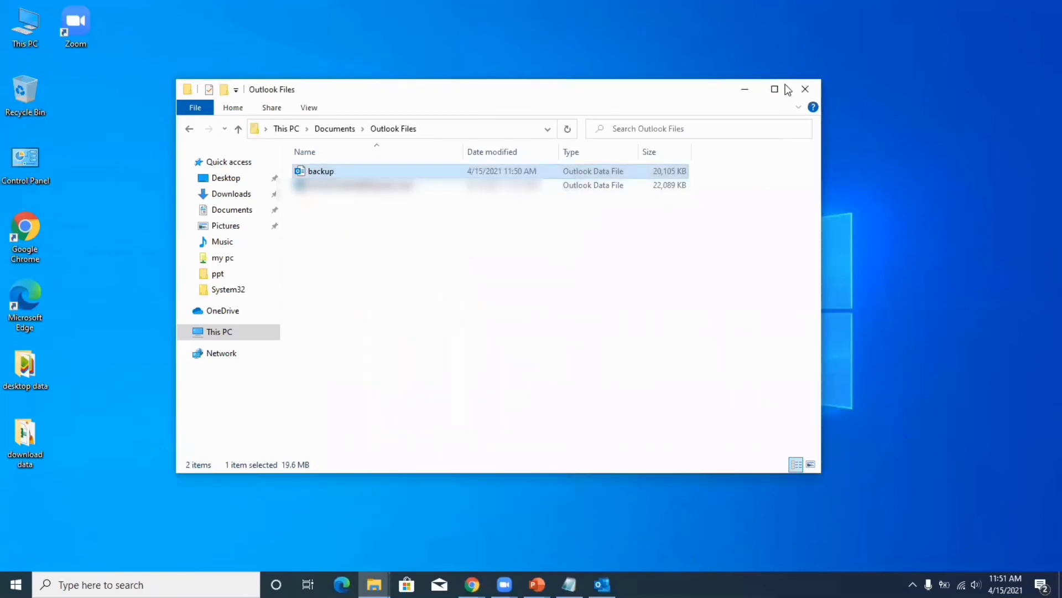
click(805, 90)
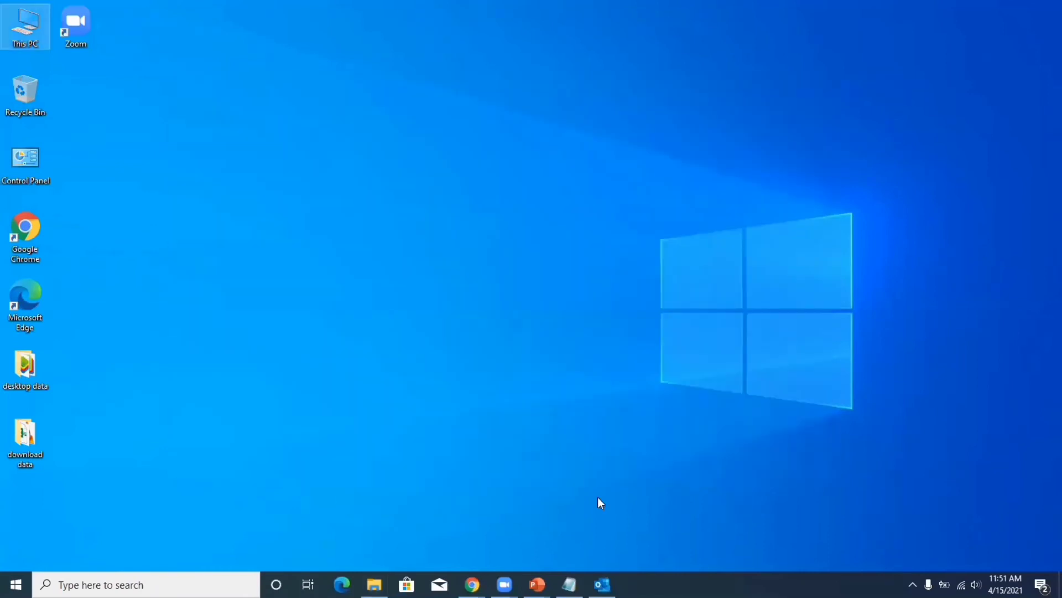
Bring Outlook forward and permanently delete all Inbox messages.
click(602, 585)
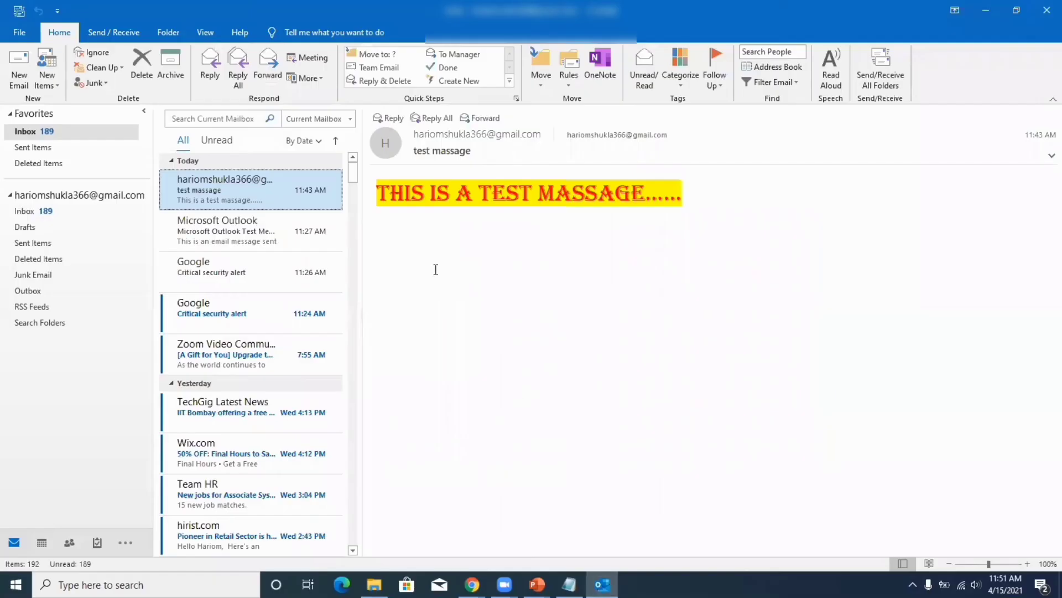
key(ctrl+a)
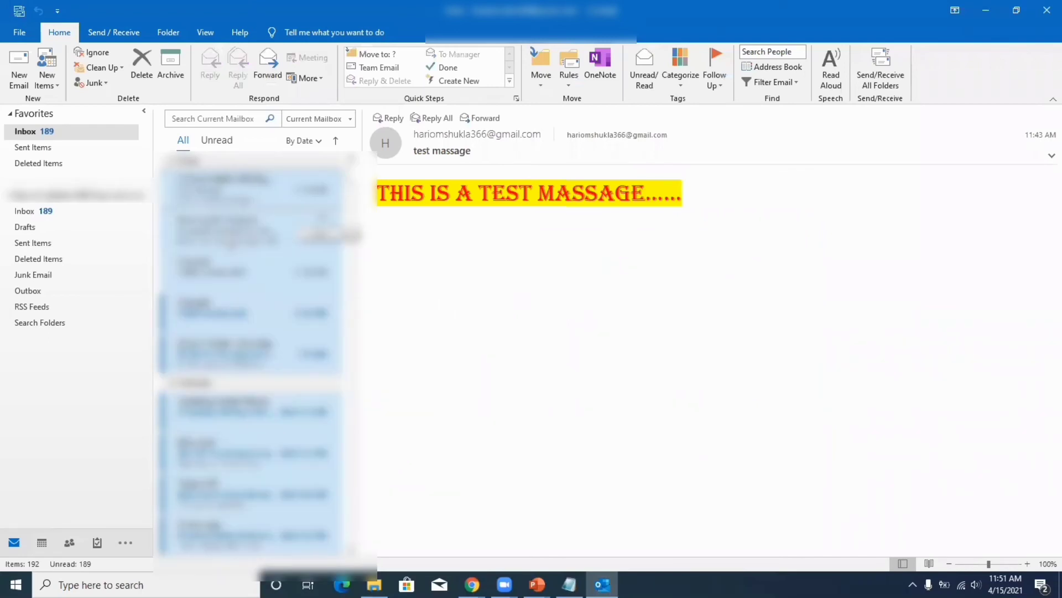
key(shift+Delete)
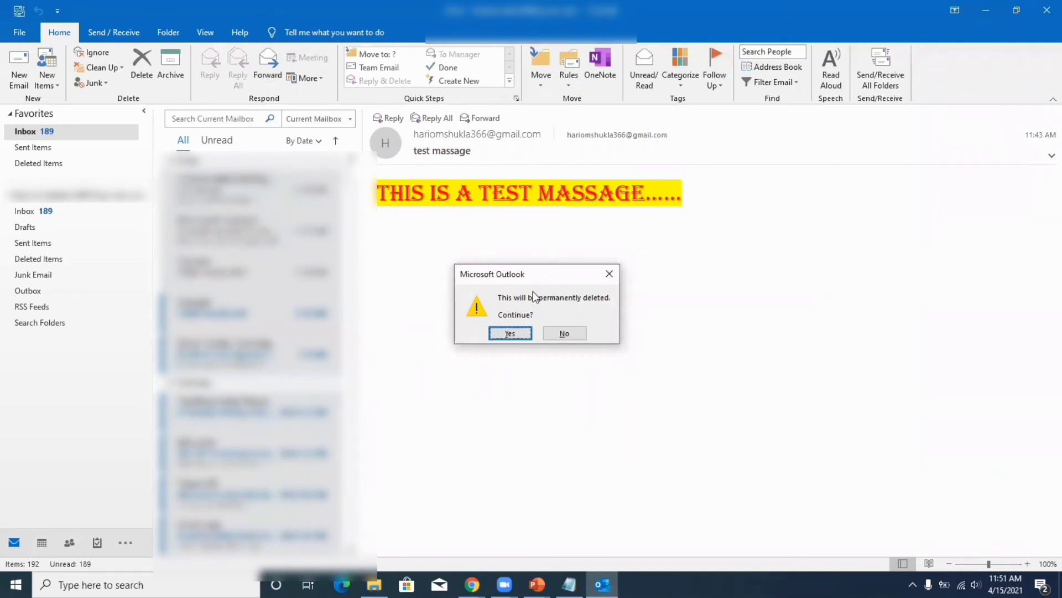
click(512, 333)
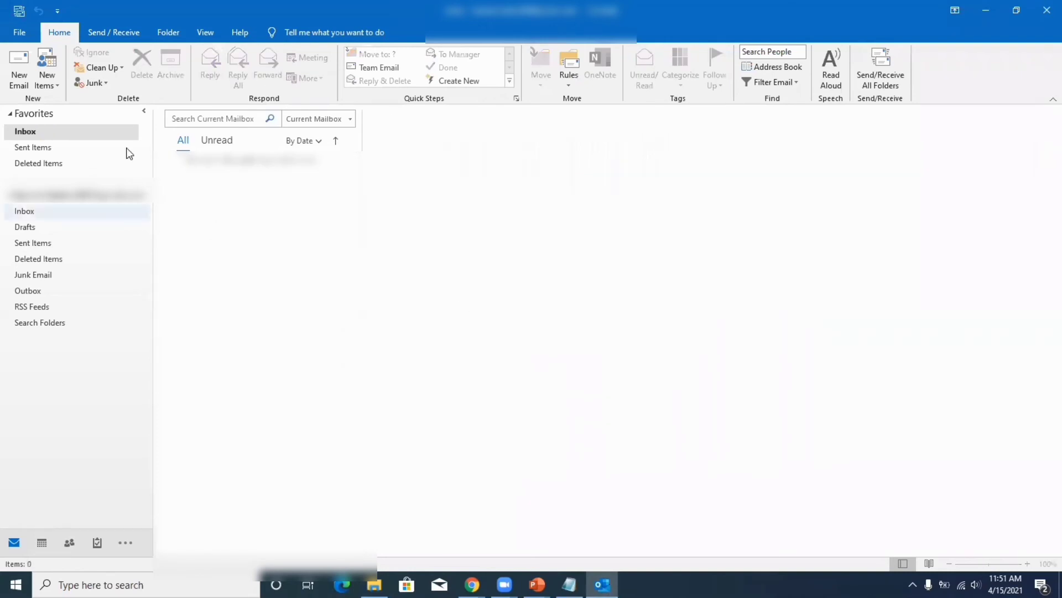
Permanently delete the leftover message in Deleted Items and return to the empty Inbox.
click(44, 257)
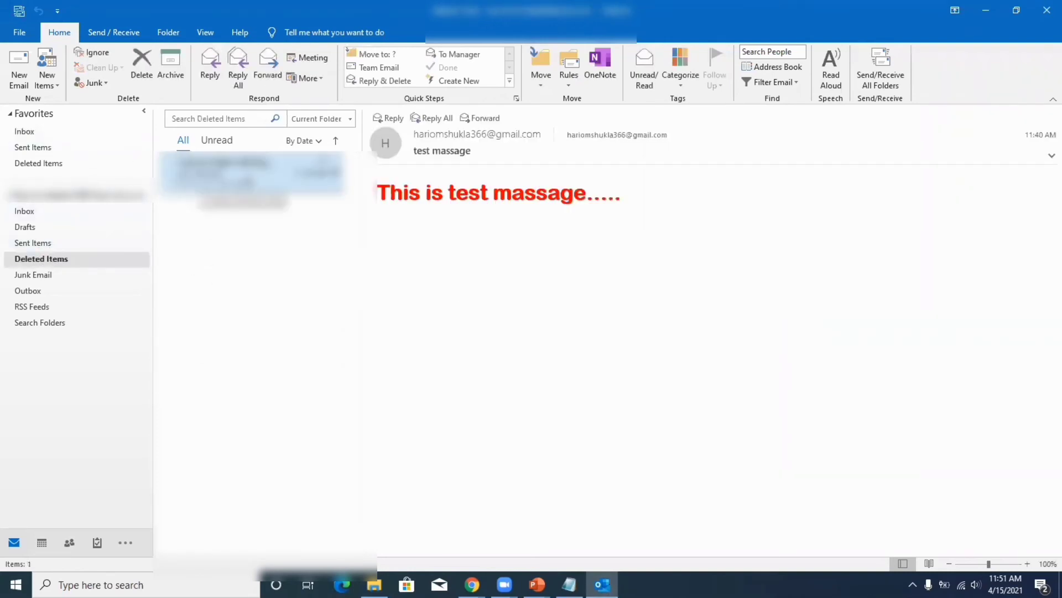
key(Delete)
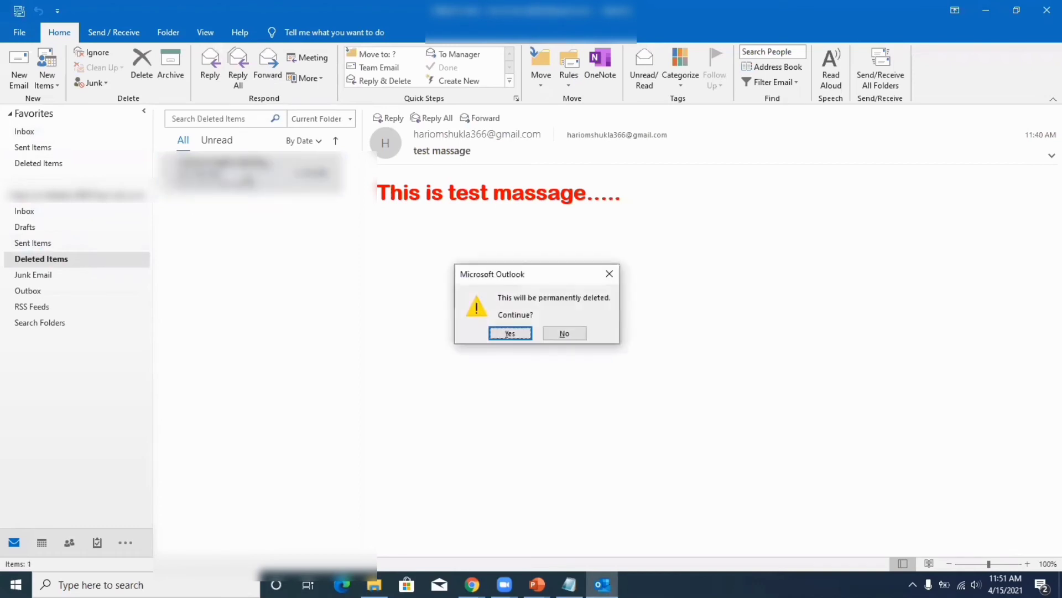
key(Return)
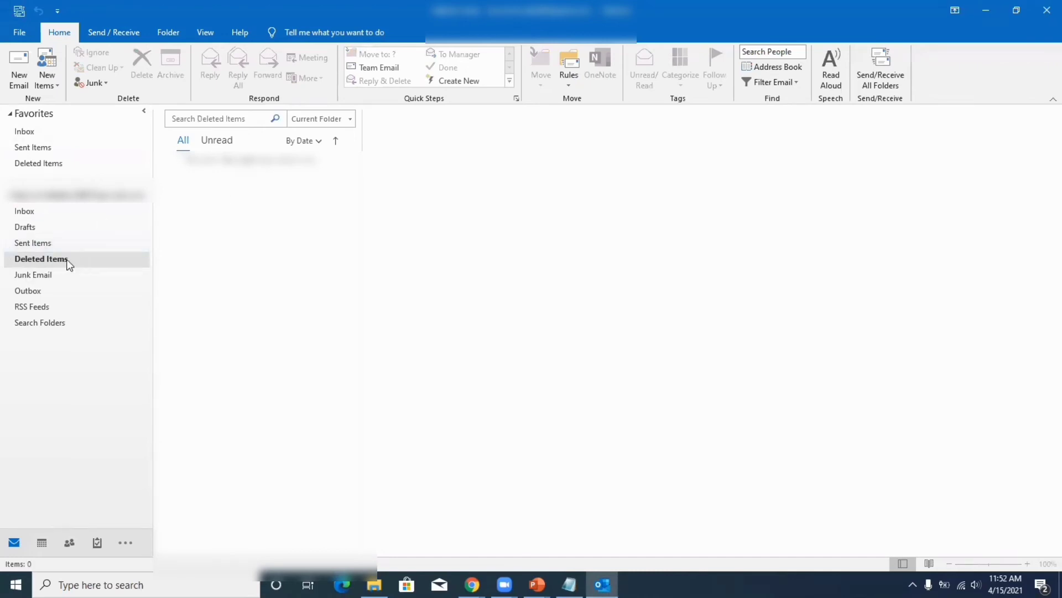
click(53, 133)
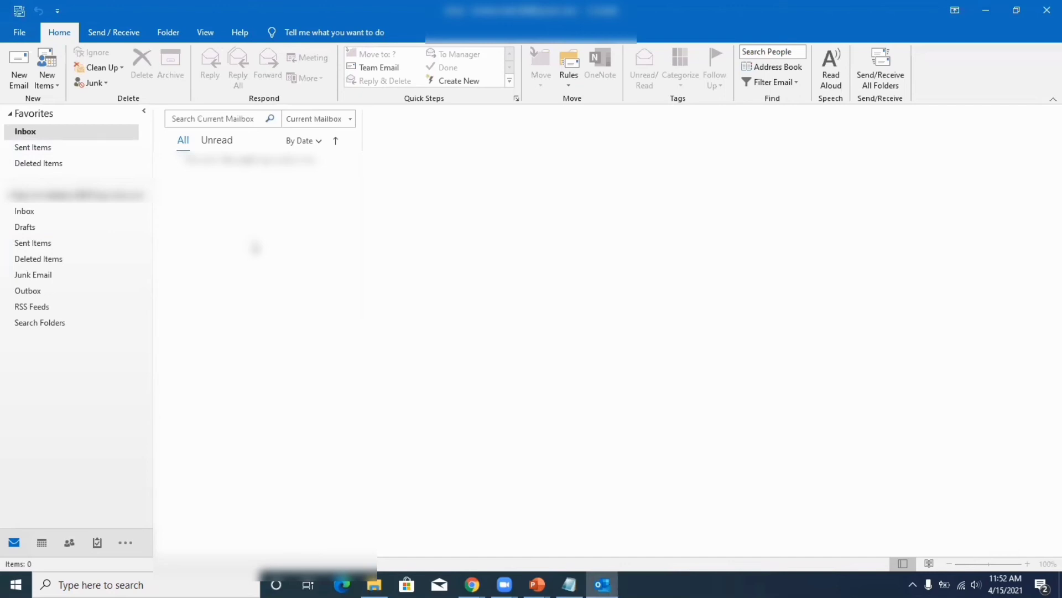
Start the Import/Export wizard to import an Outlook Data File (.pst) from another file.
click(22, 33)
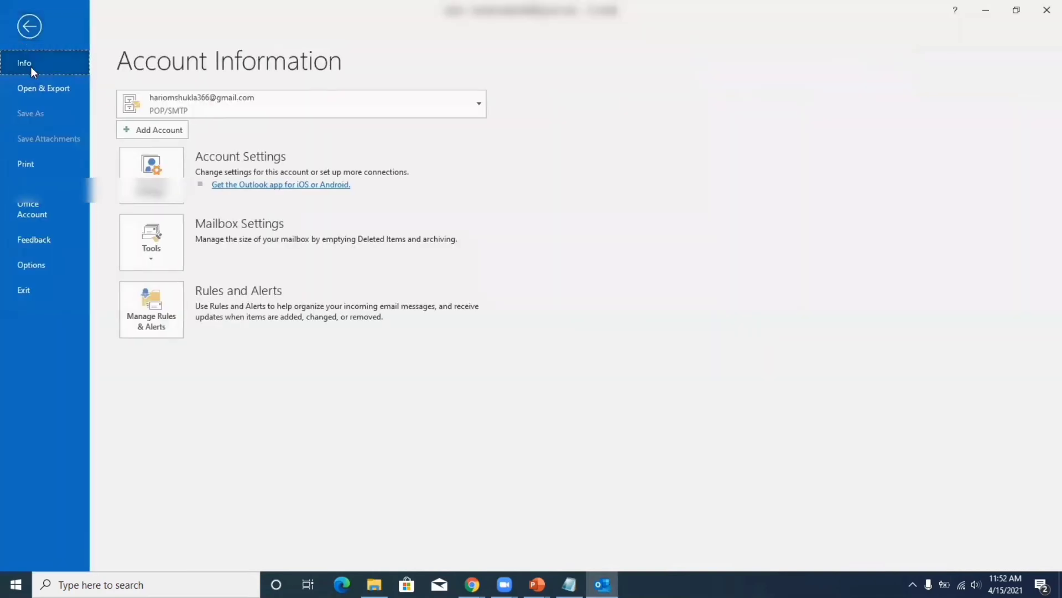
click(40, 88)
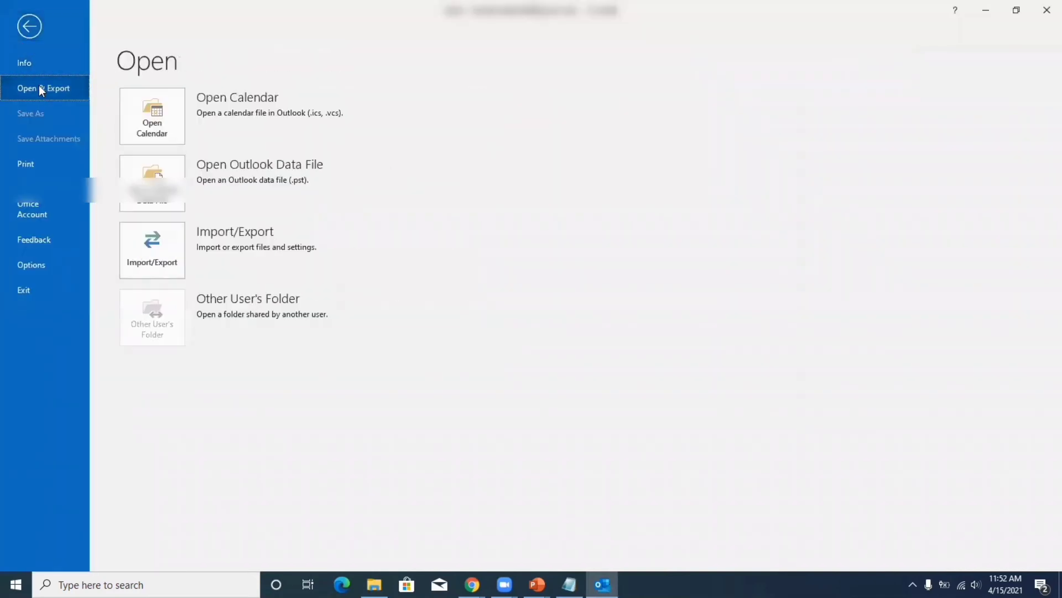
click(155, 257)
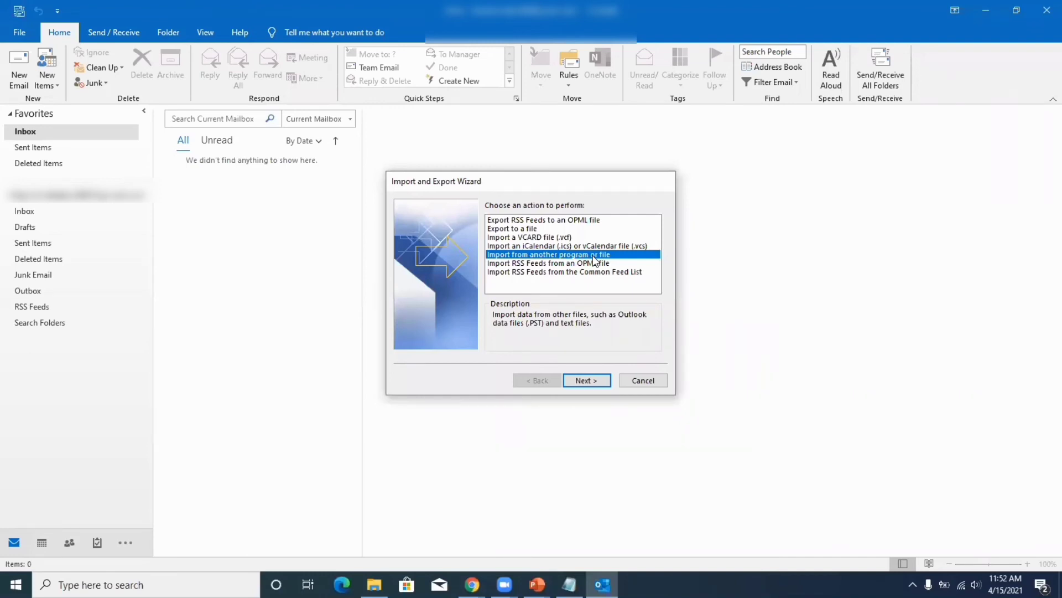
click(580, 378)
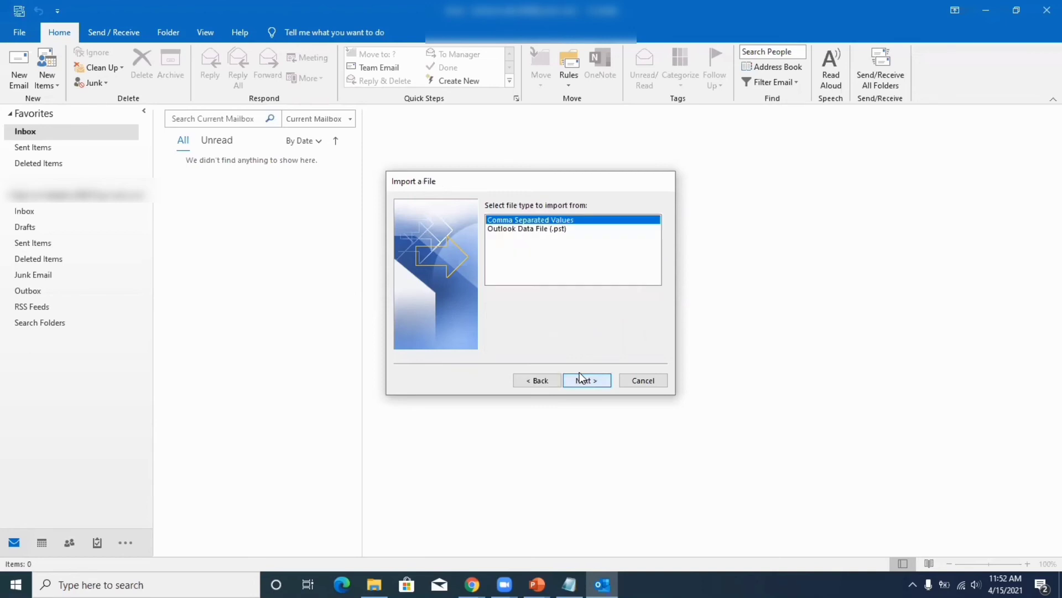
click(546, 231)
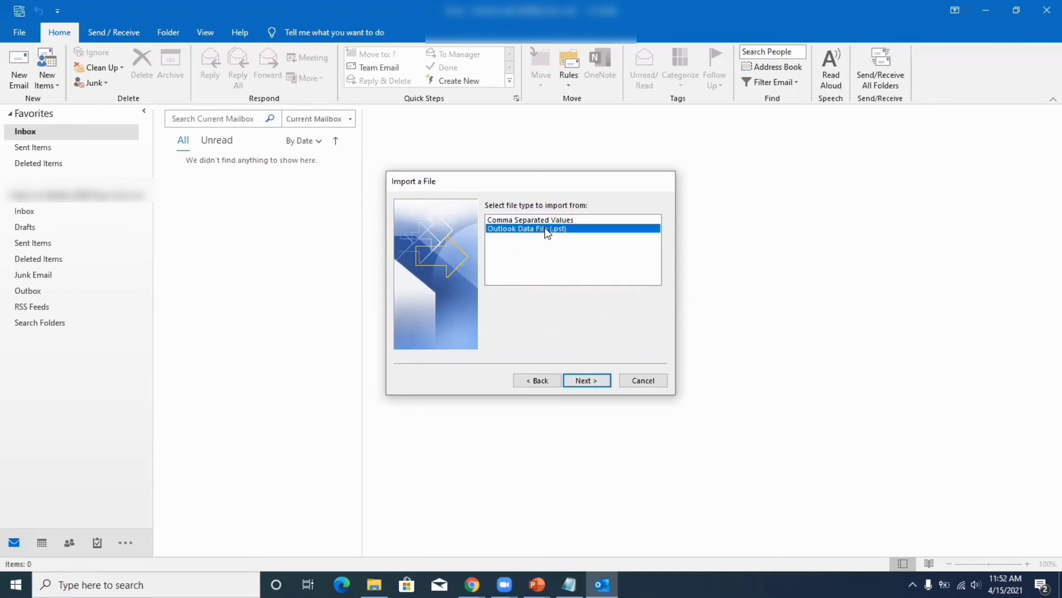
click(591, 377)
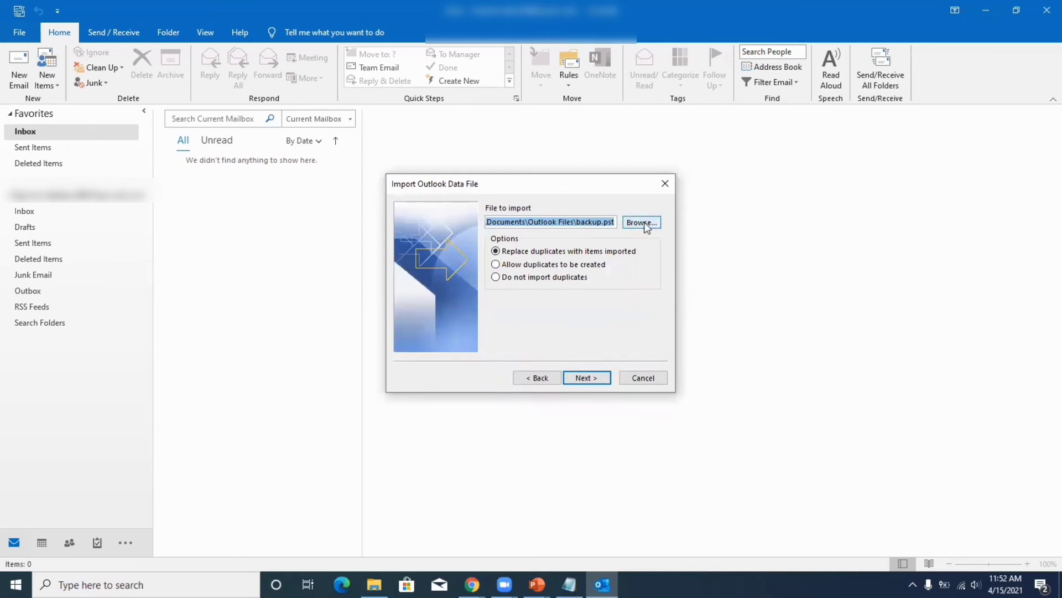
Import backup.pst into the same folders, re-entering its password after the first attempt is rejected.
click(590, 382)
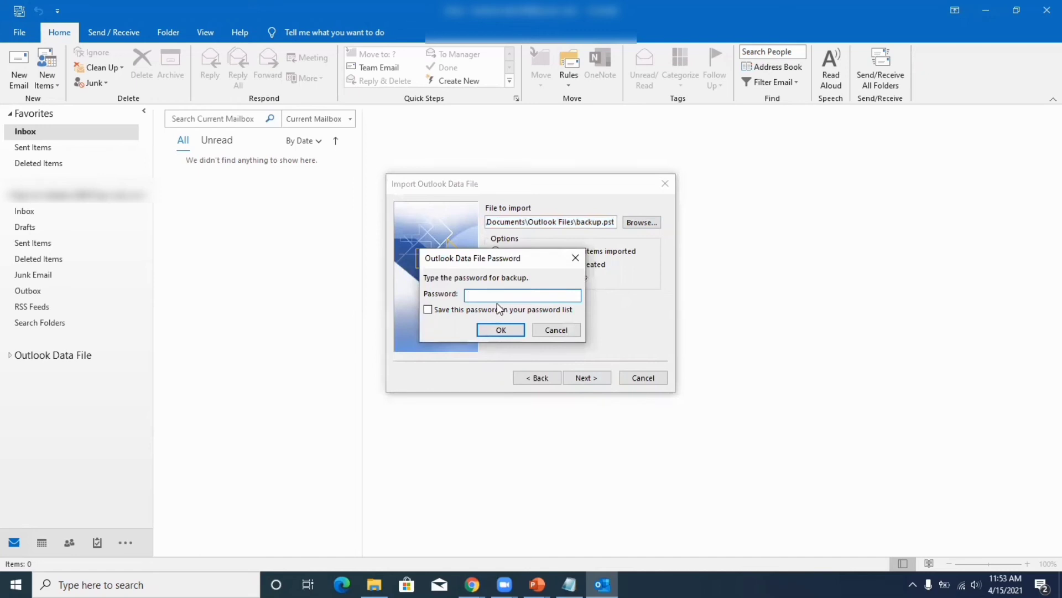
text(****)
click(501, 330)
text(****)
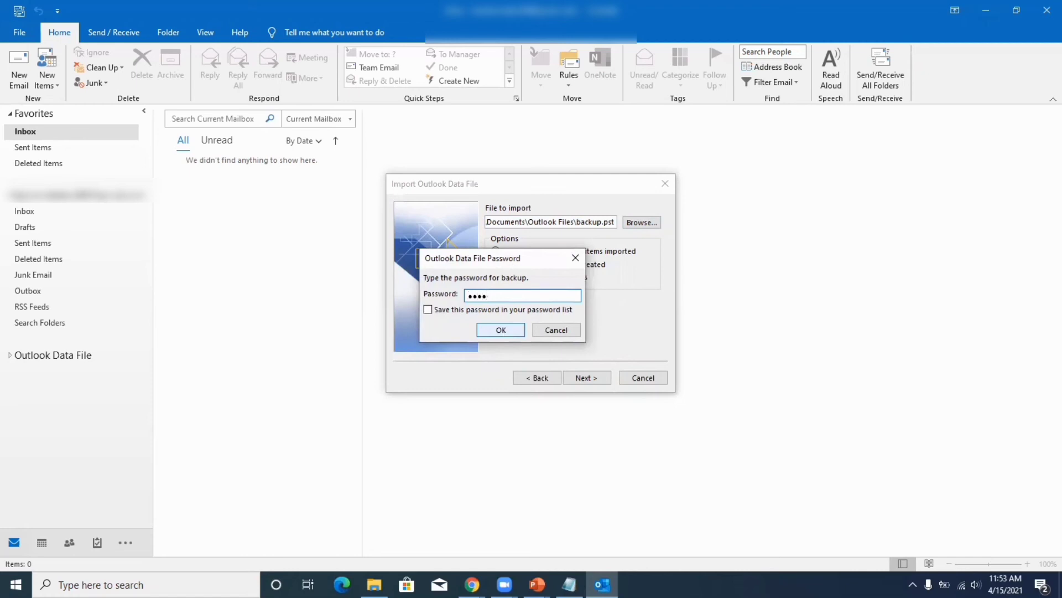
click(500, 330)
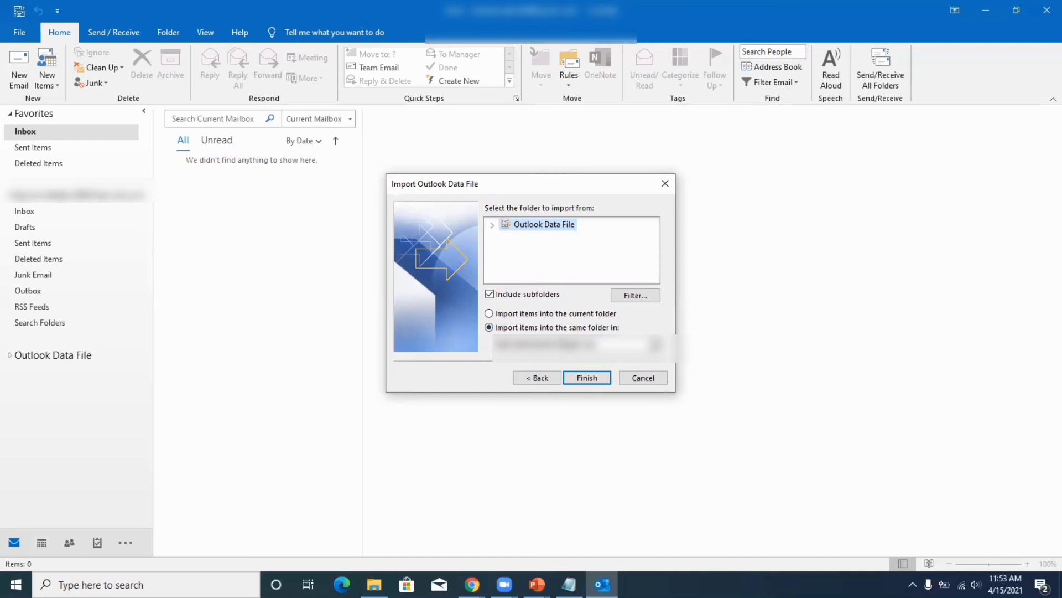
click(576, 378)
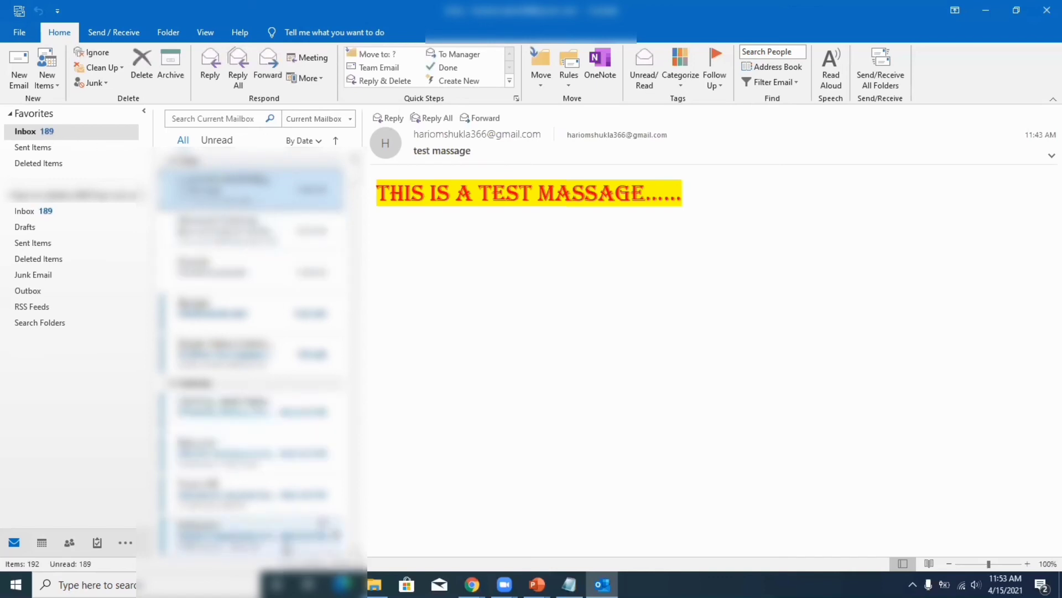
Step through restored Inbox messages, including the Shine.com recruiter mail, then start a new blank email.
key(End)
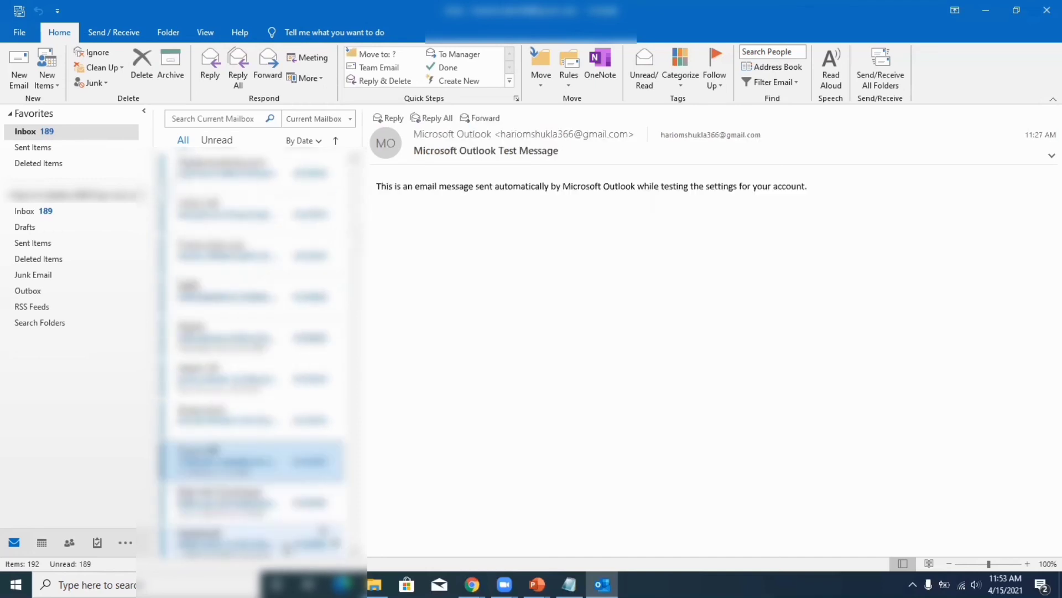
key(Home)
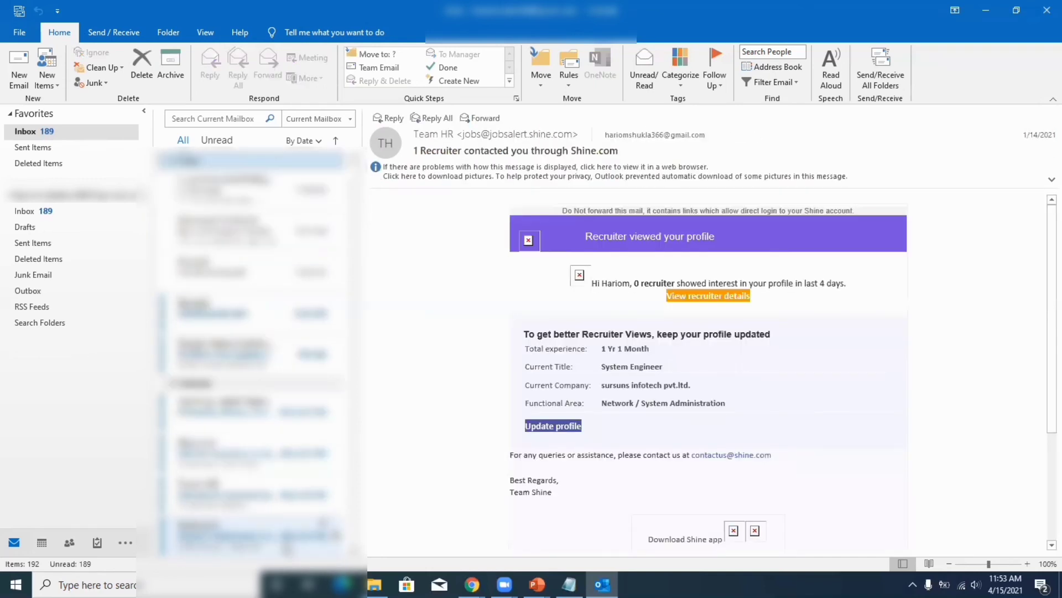
key(Down)
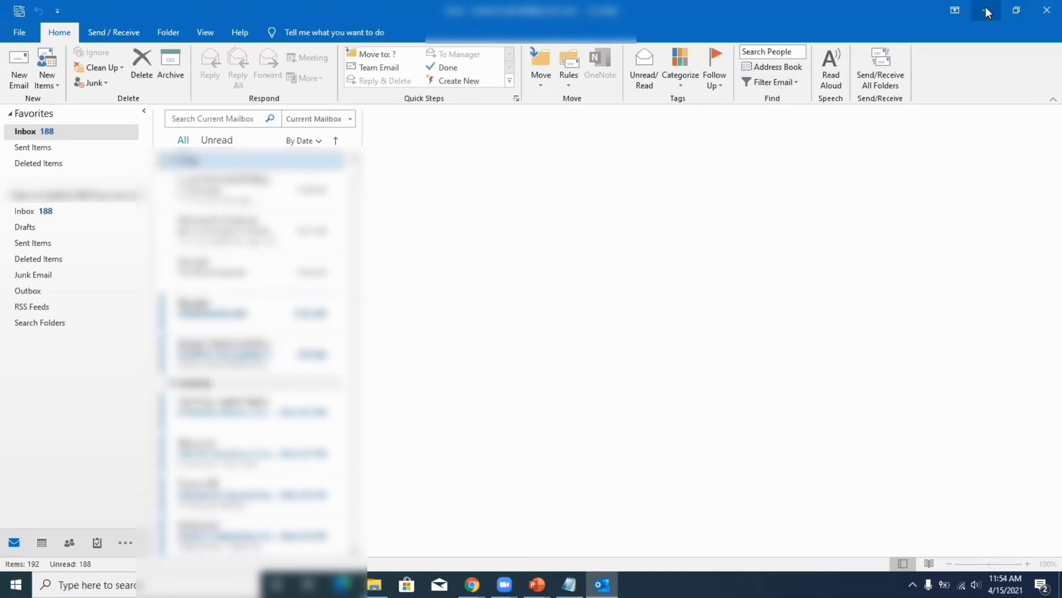
click(18, 62)
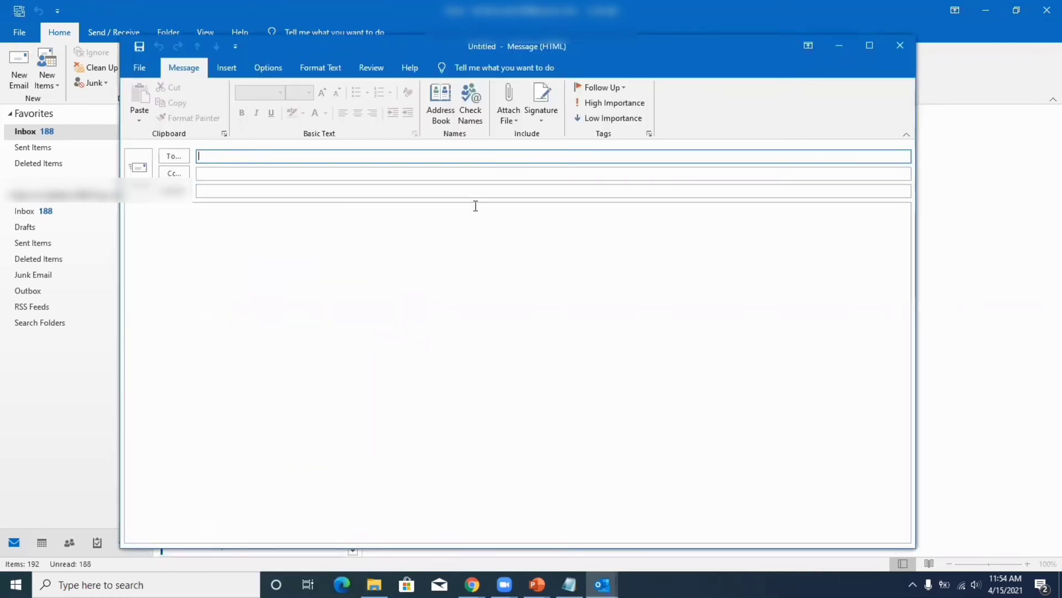
Open the Signatures and Stationery dialog from the new message's Signature menu.
click(543, 109)
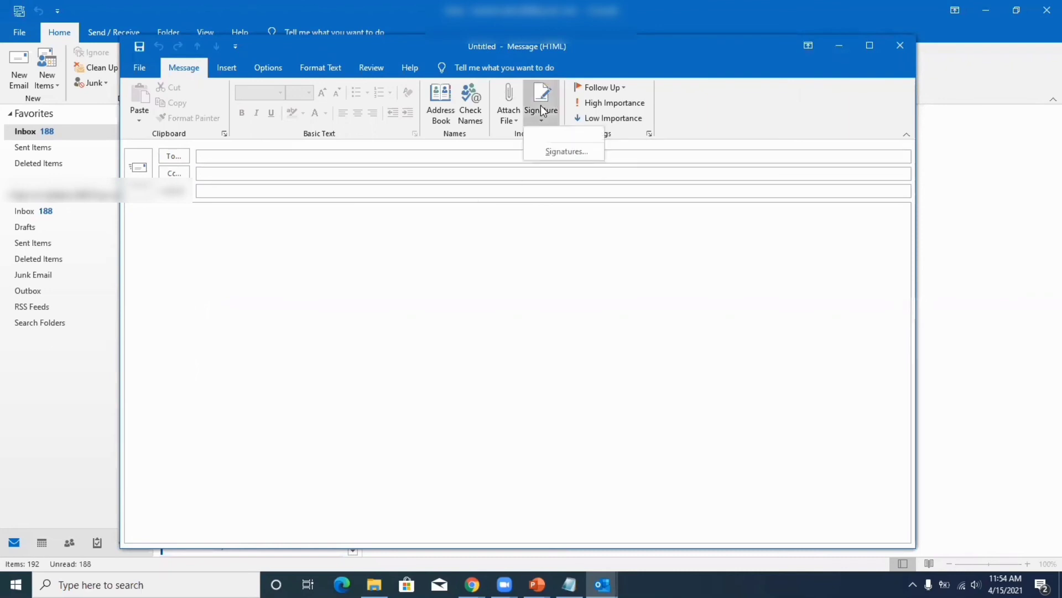
click(554, 145)
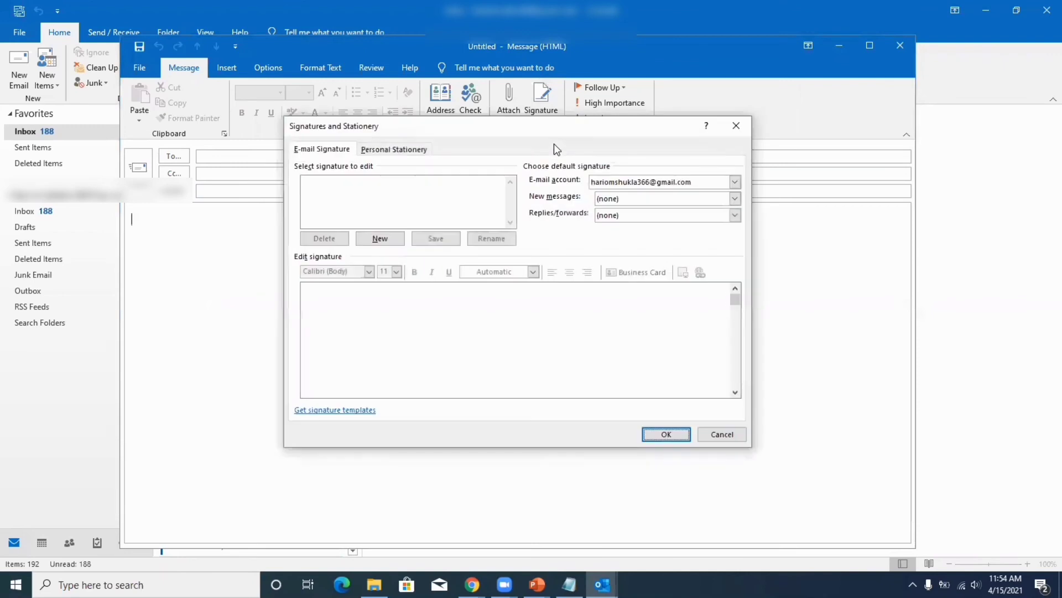